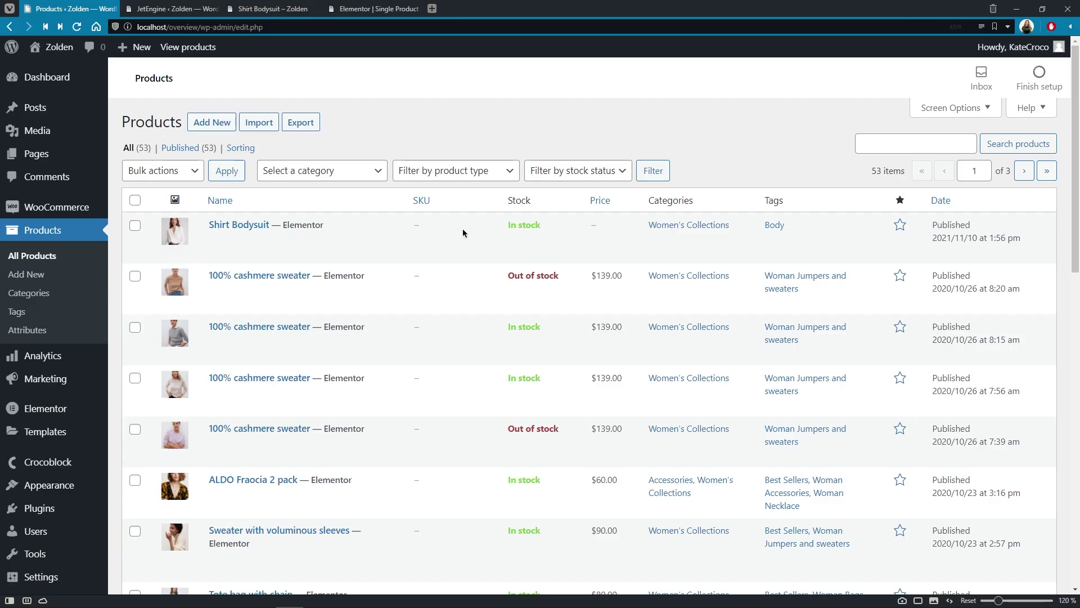
# Open the Shirt Bodysuit product for editing and show the inventory settings in its product data
pyautogui.click(259, 228)
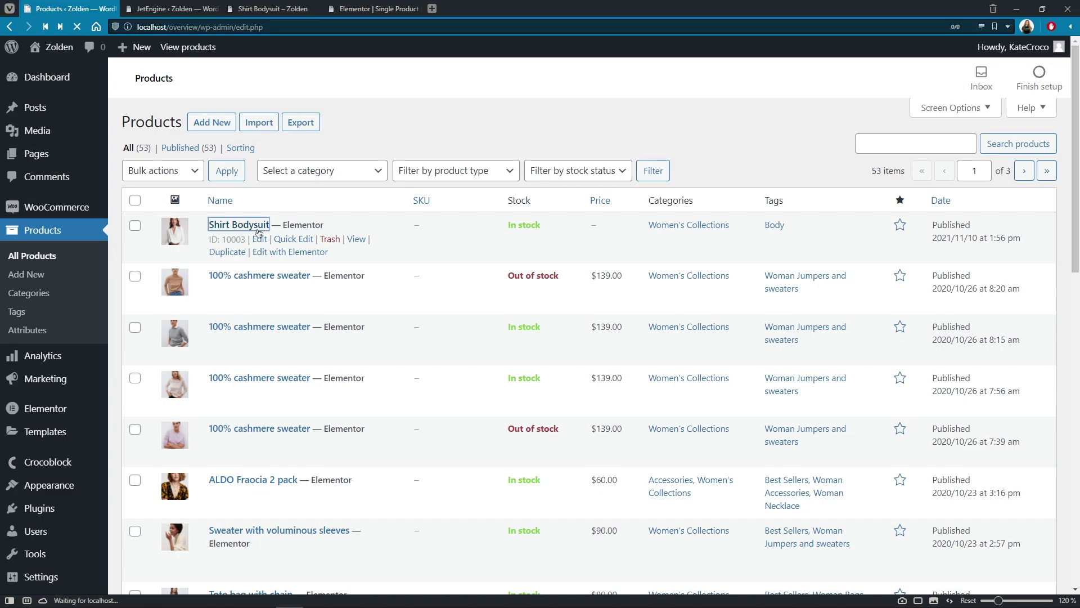
pyautogui.scroll(-5, 259, 261)
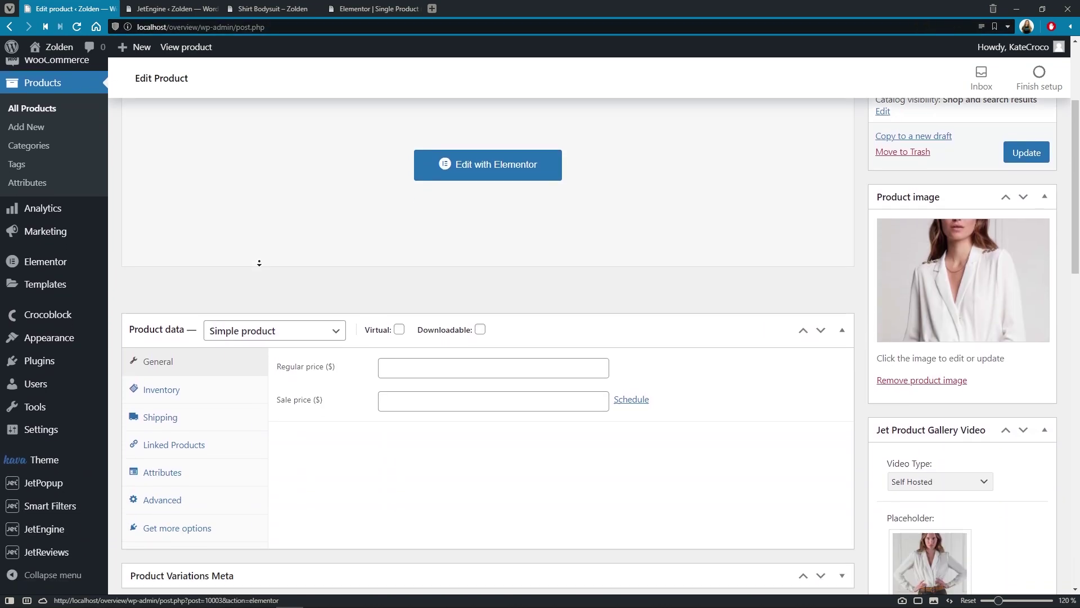
pyautogui.scroll(-2, 258, 262)
pyautogui.click(259, 212)
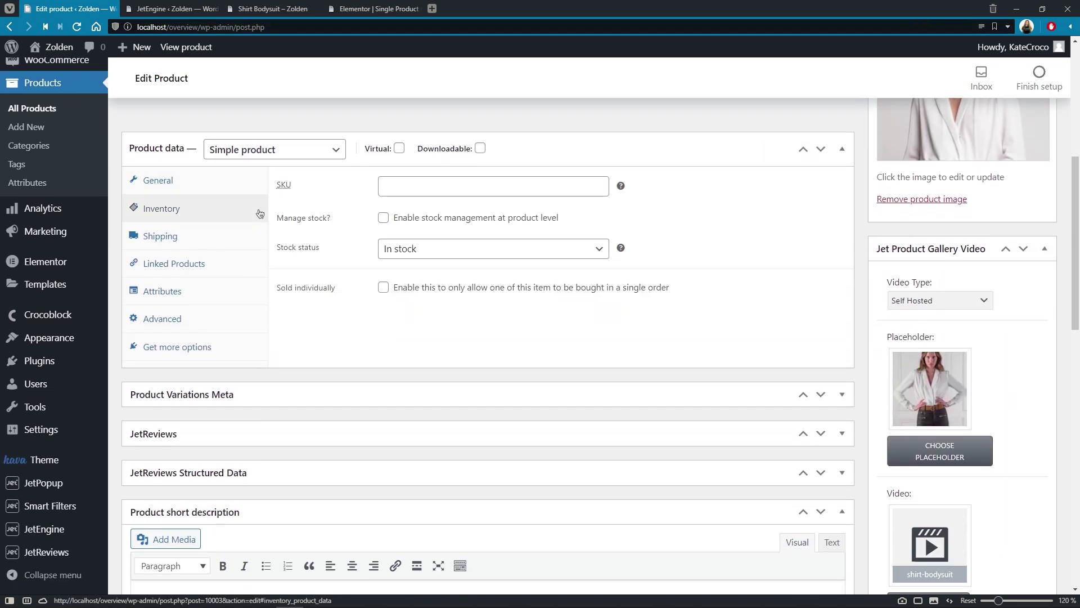
# Enable stock management at product level for the Shirt Bodysuit and set its stock quantity to 50
pyautogui.click(598, 253)
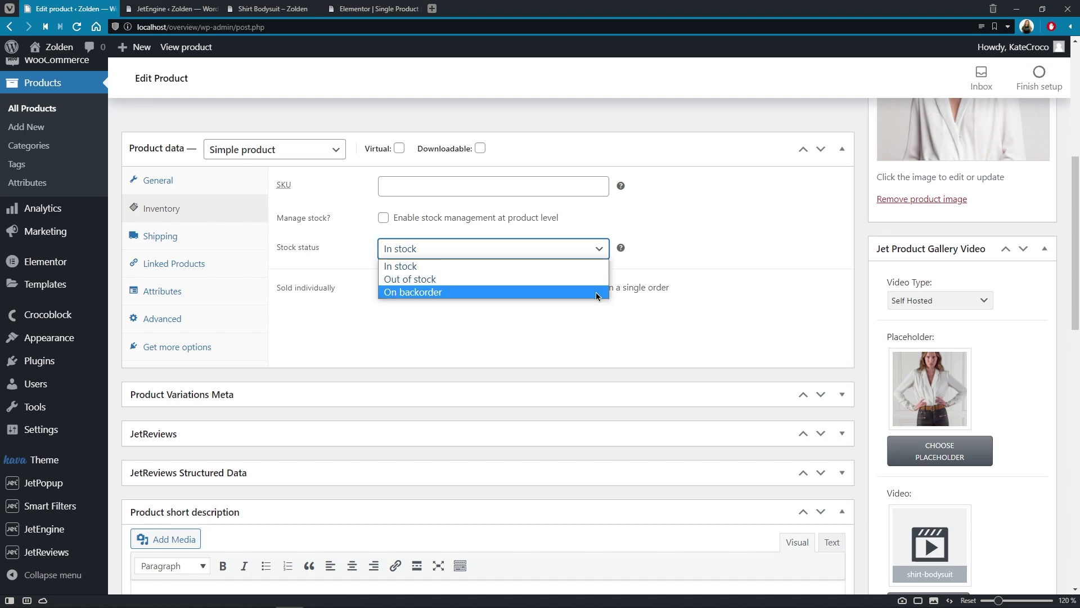
pyautogui.click(384, 218)
pyautogui.click(386, 248)
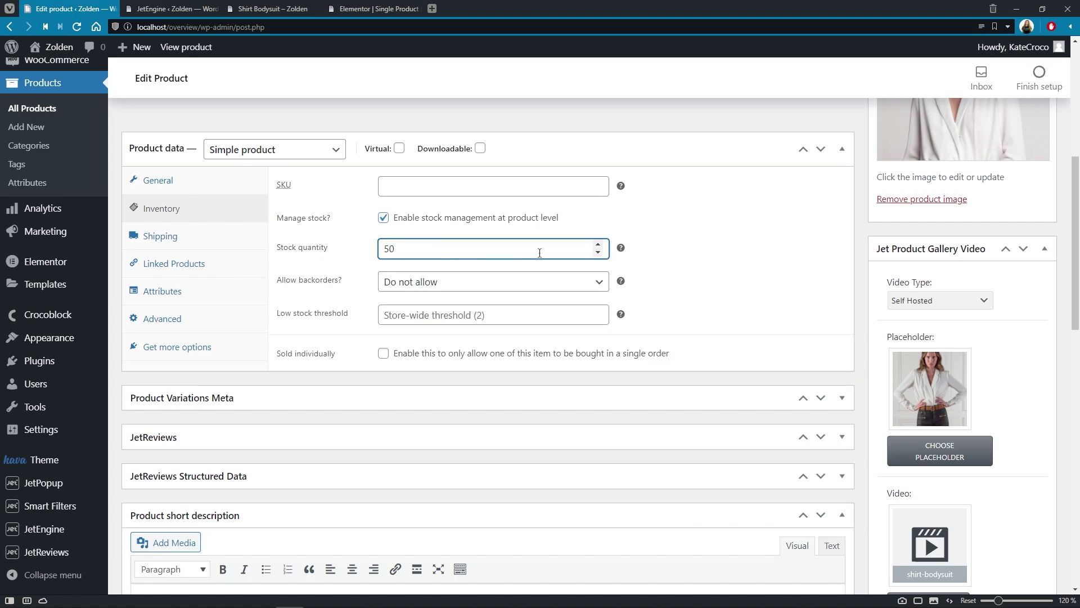
pyautogui.click(747, 257)
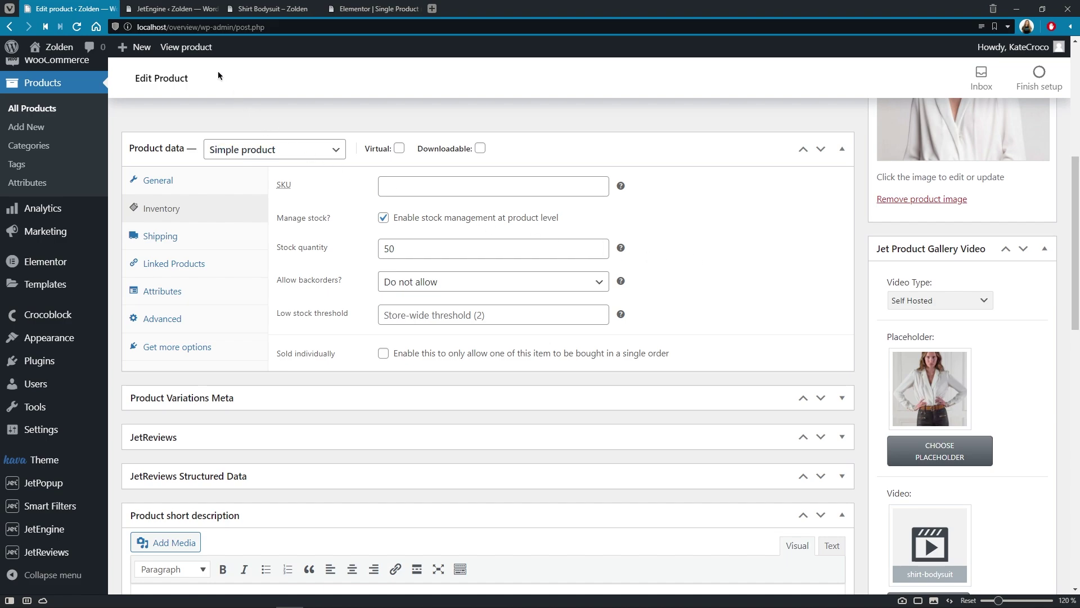
# In the Elementor Single Product template, add a Dynamic Field widget to the empty column beside the Shirt Bodysuit title
pyautogui.click(189, 10)
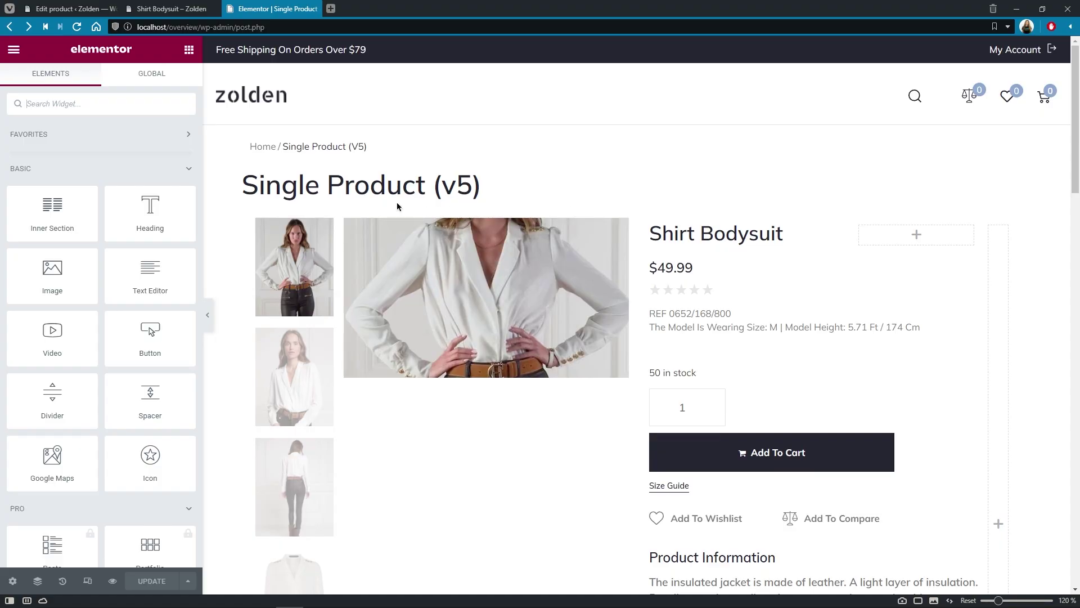
pyautogui.click(143, 104)
pyautogui.write('dynamic')
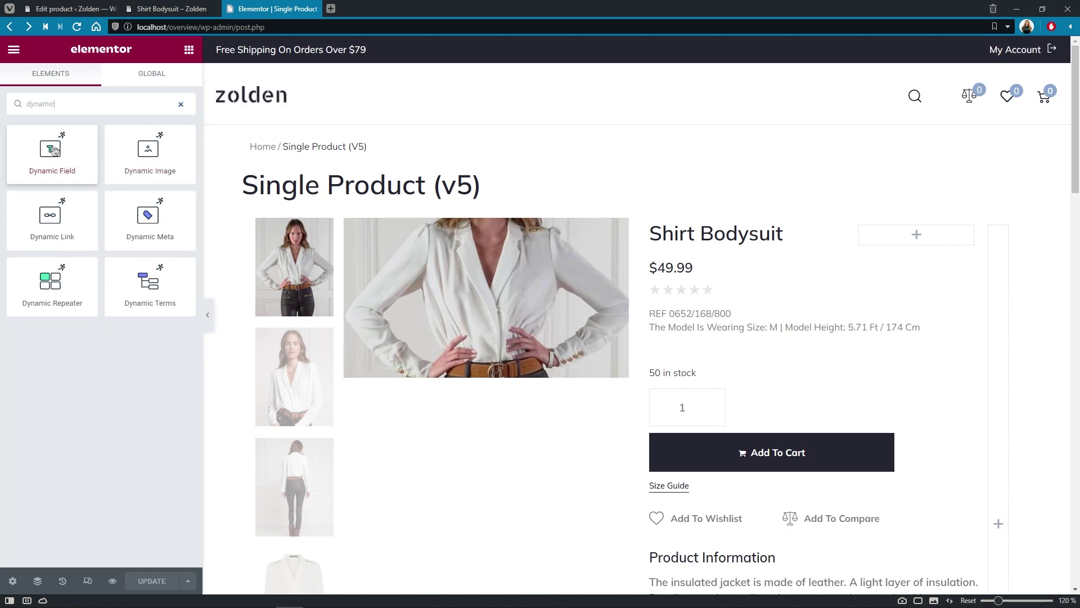
pyautogui.moveTo(50, 149); pyautogui.dragTo(896, 243)
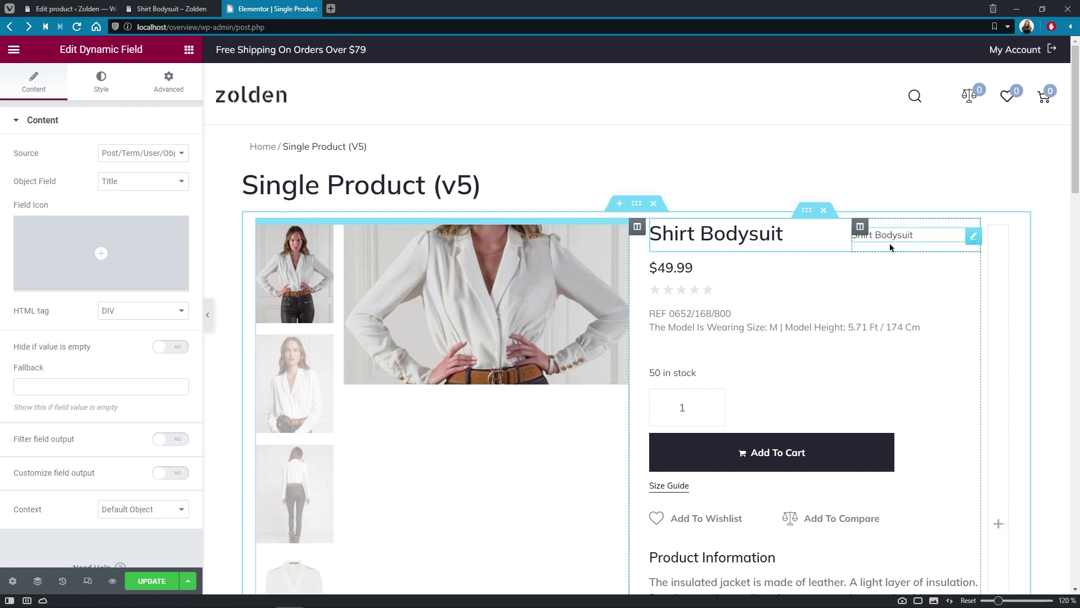
# Set the Dynamic Field's source to Meta Data with the custom meta field key _stock
pyautogui.click(181, 154)
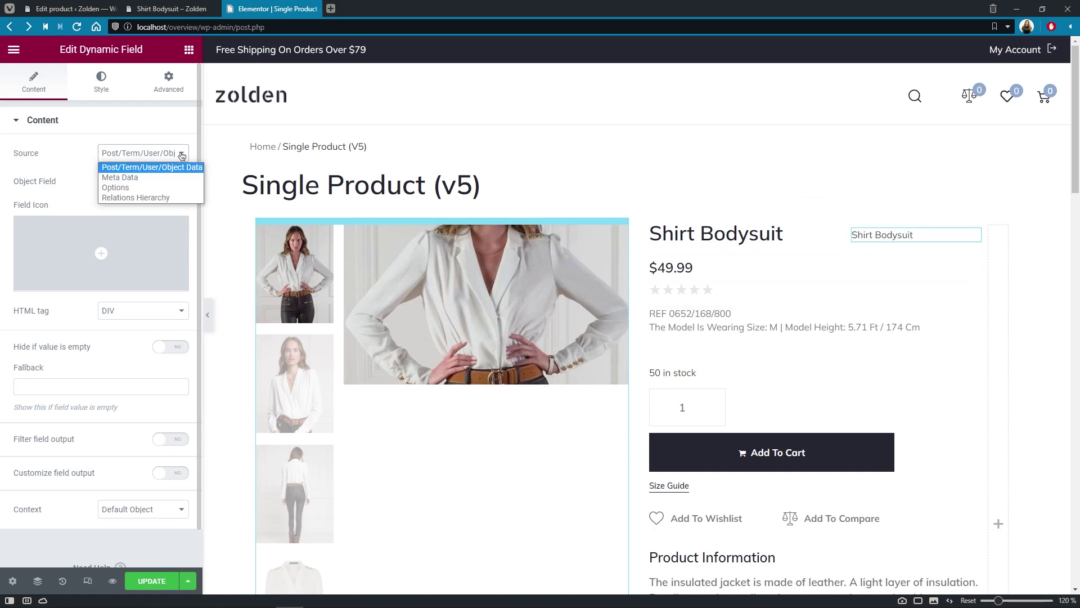
pyautogui.click(180, 178)
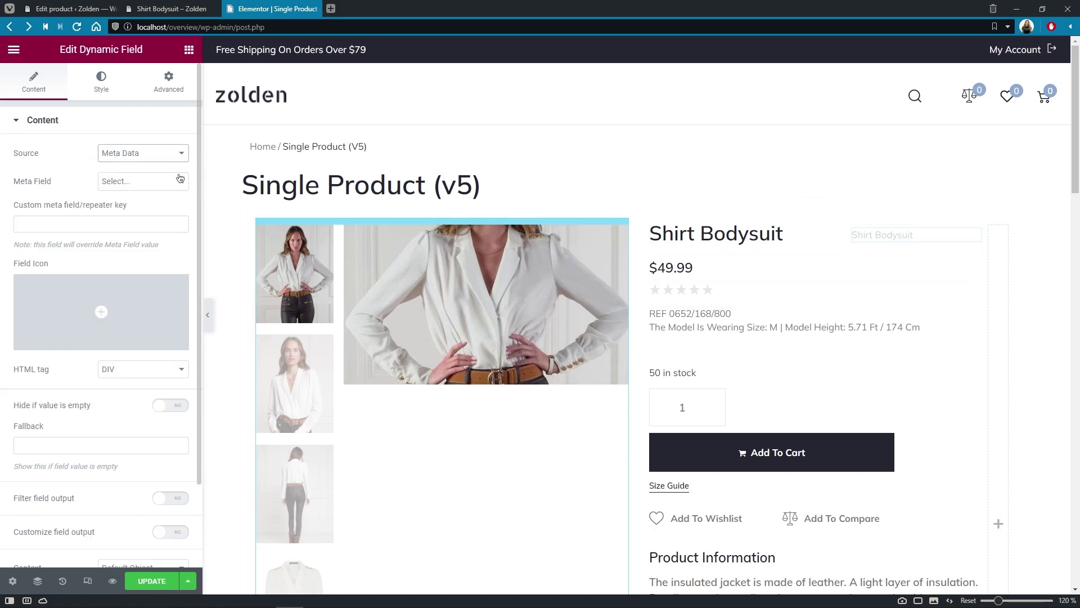
pyautogui.click(159, 221)
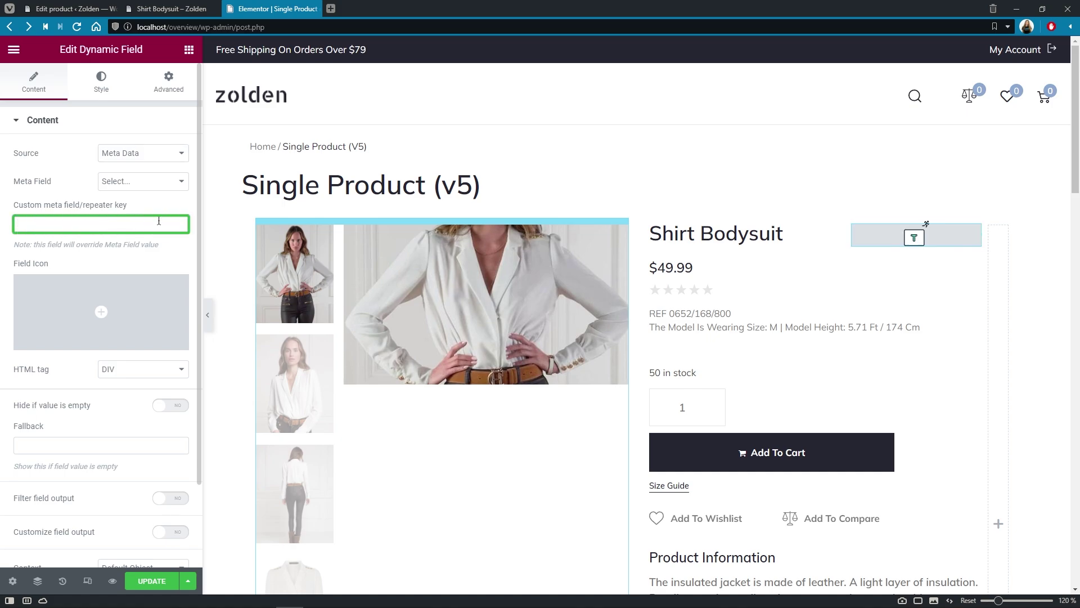
pyautogui.write('_stock')
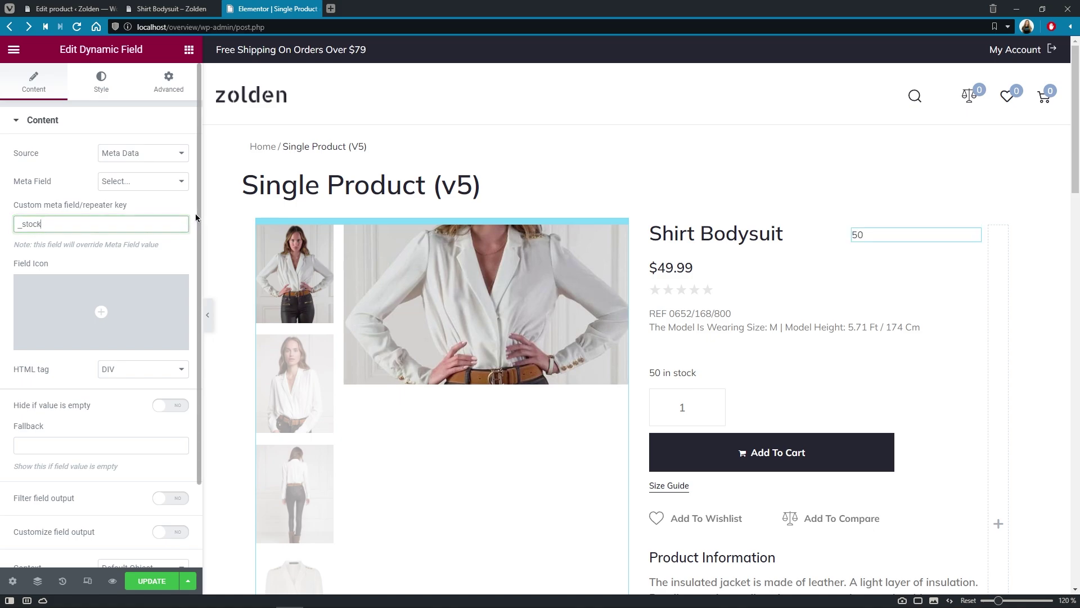
# Enable customized output for the Dynamic Field and set its format to "<b>%s</b> items in stock"
pyautogui.scroll(-3, 189, 288)
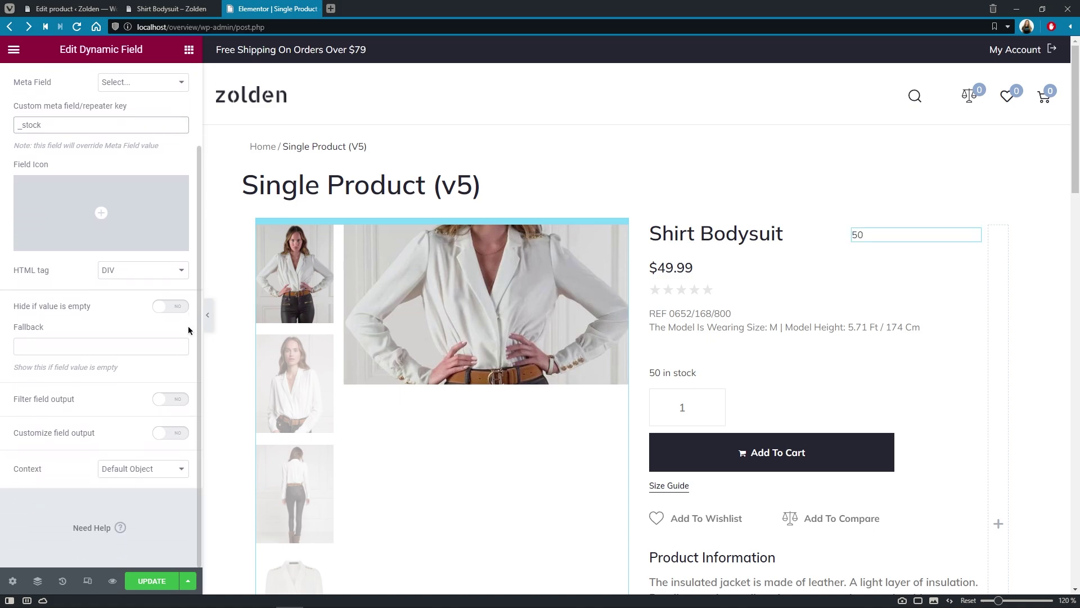
pyautogui.click(179, 433)
pyautogui.moveTo(196, 408); pyautogui.dragTo(197, 485)
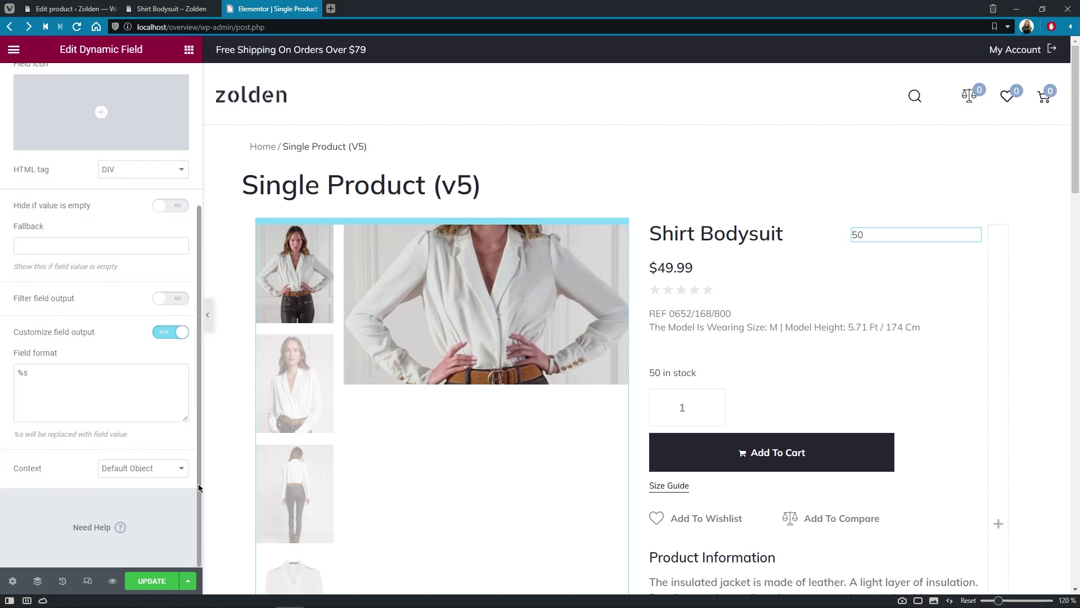
pyautogui.click(19, 374)
pyautogui.write('<b>')
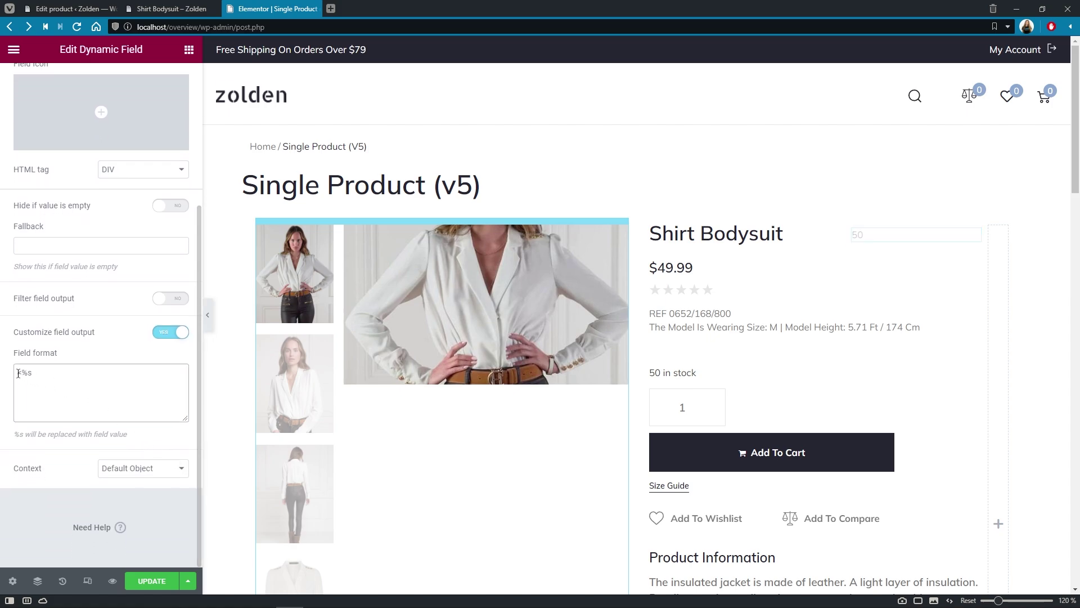
pyautogui.press('End')
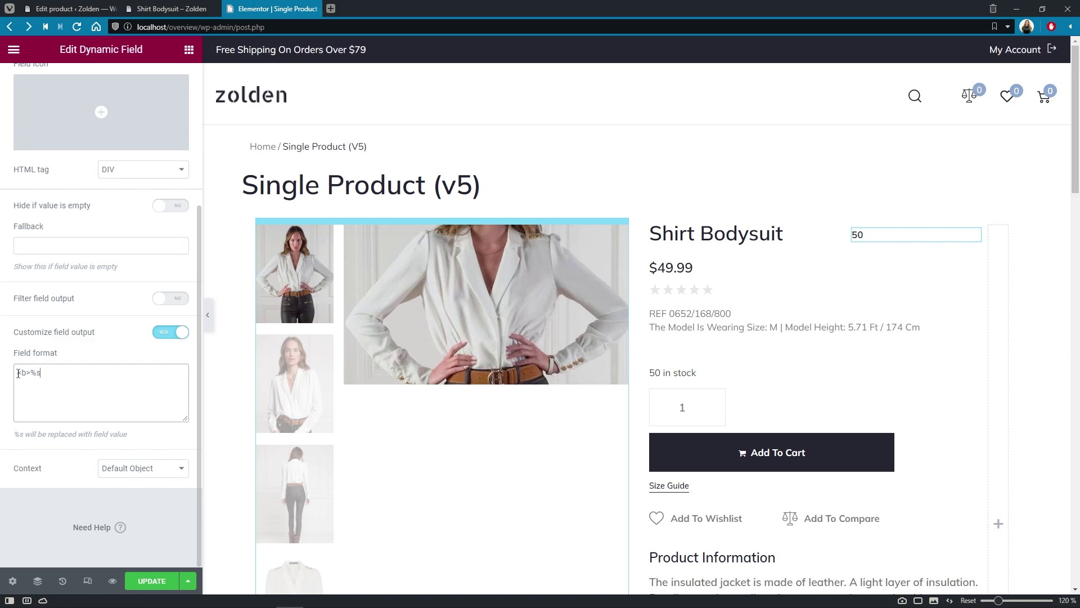
pyautogui.write('</b> it')
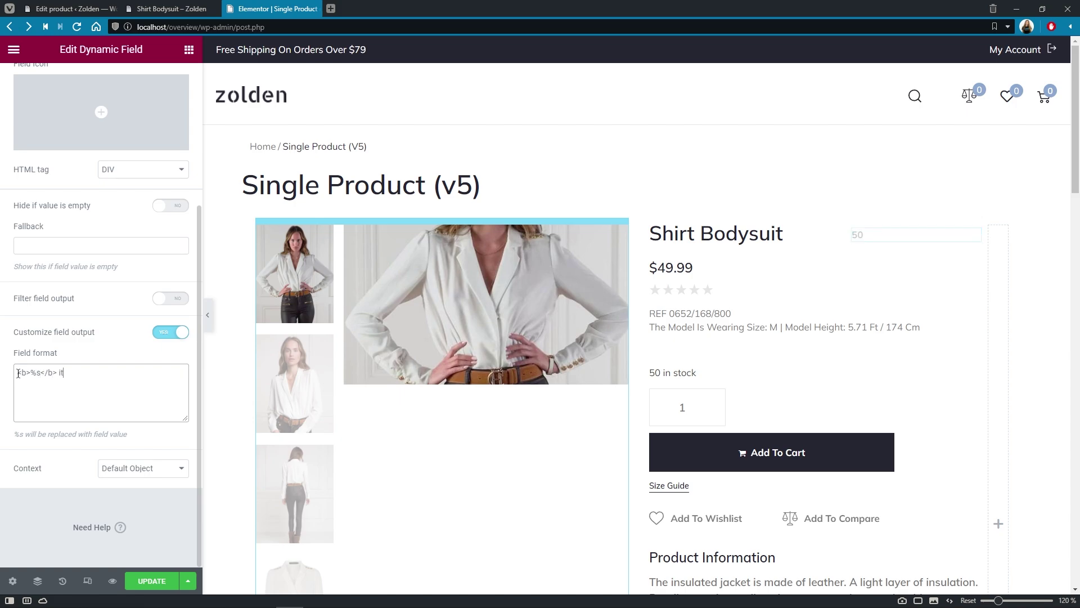
pyautogui.write('ems in stock')
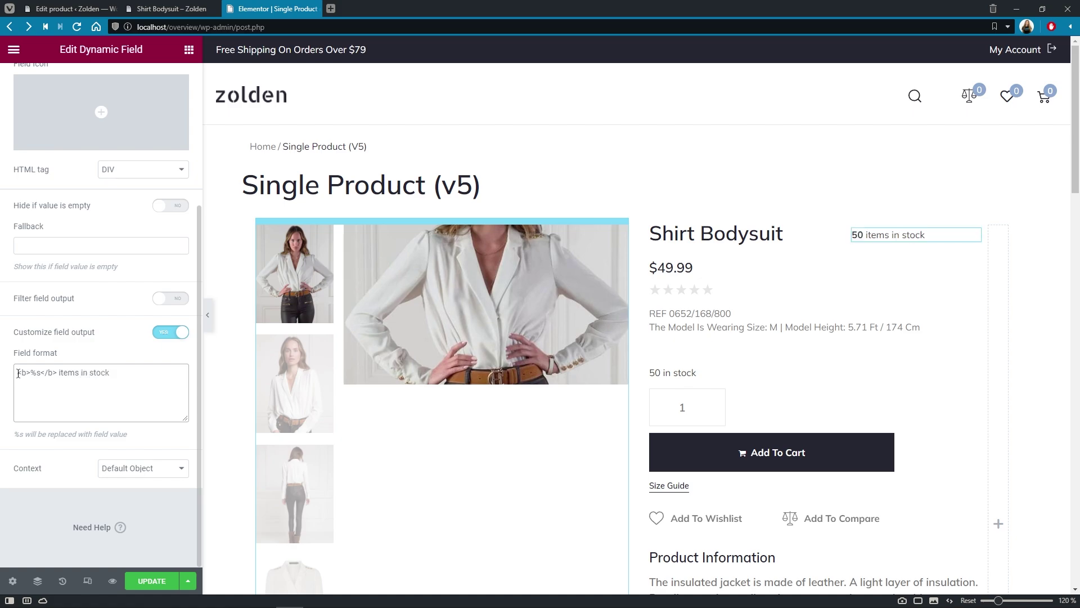
# Set the Dynamic Field's typography to the Mulish font family at 13 px
pyautogui.scroll(4, 166, 377)
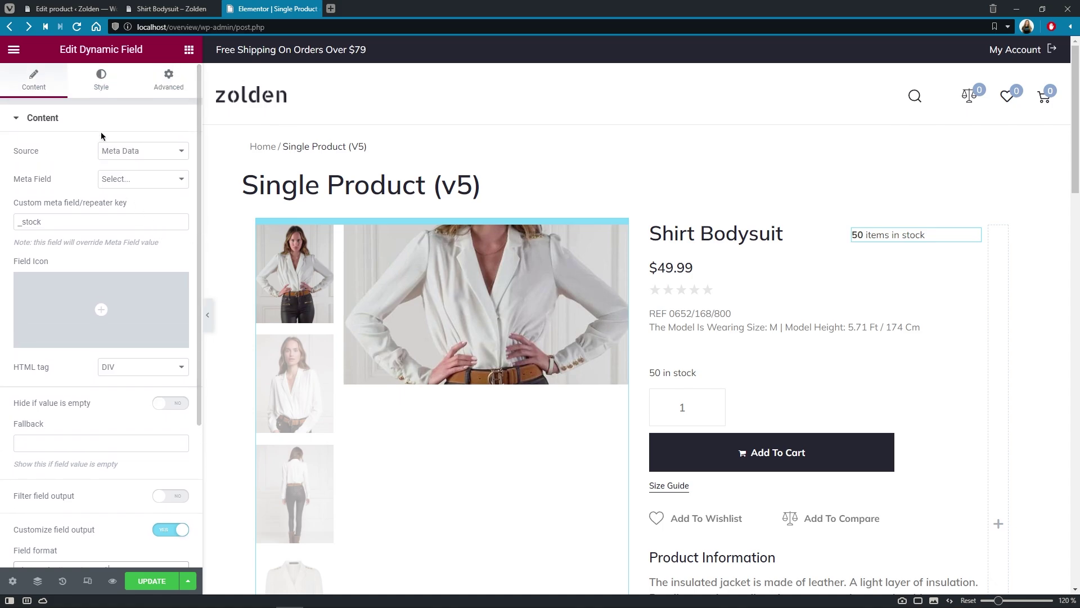
pyautogui.click(96, 87)
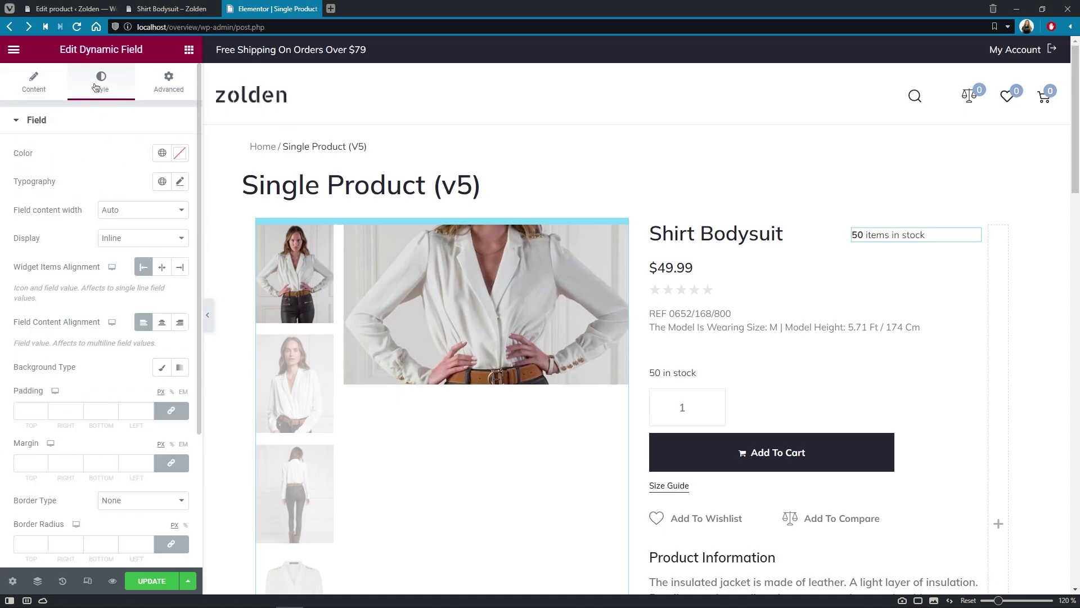
pyautogui.click(179, 181)
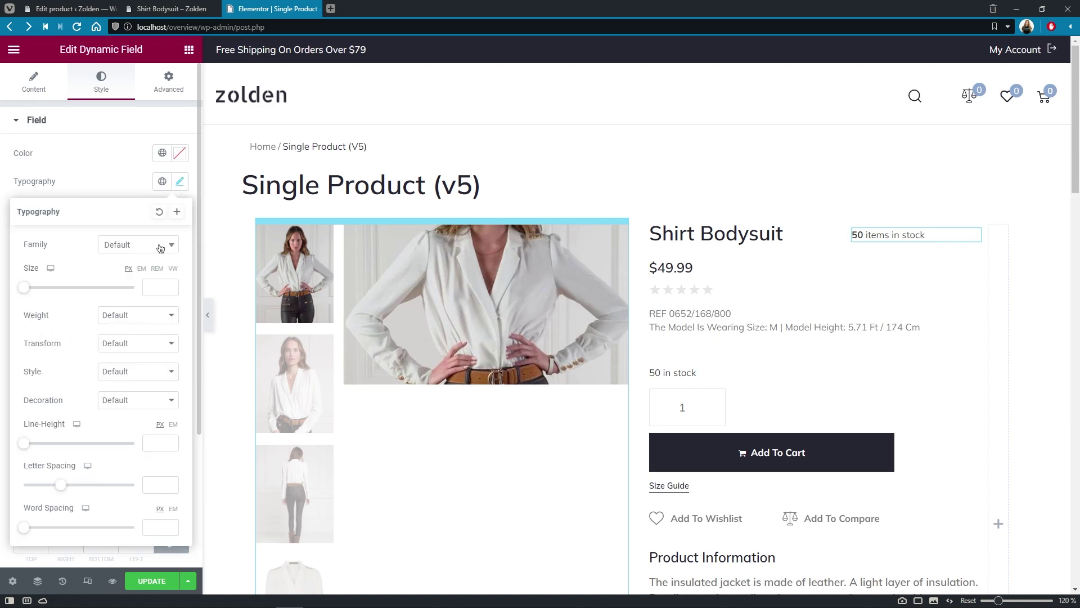
pyautogui.click(152, 244)
pyautogui.write('mulish')
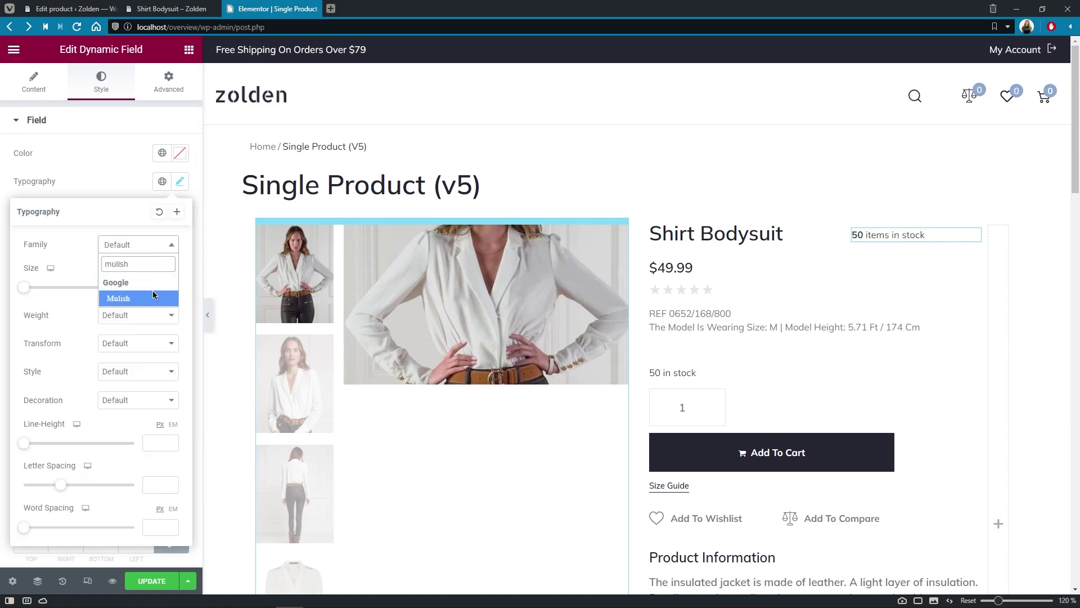
pyautogui.click(151, 297)
pyautogui.click(151, 288)
pyautogui.write('1')
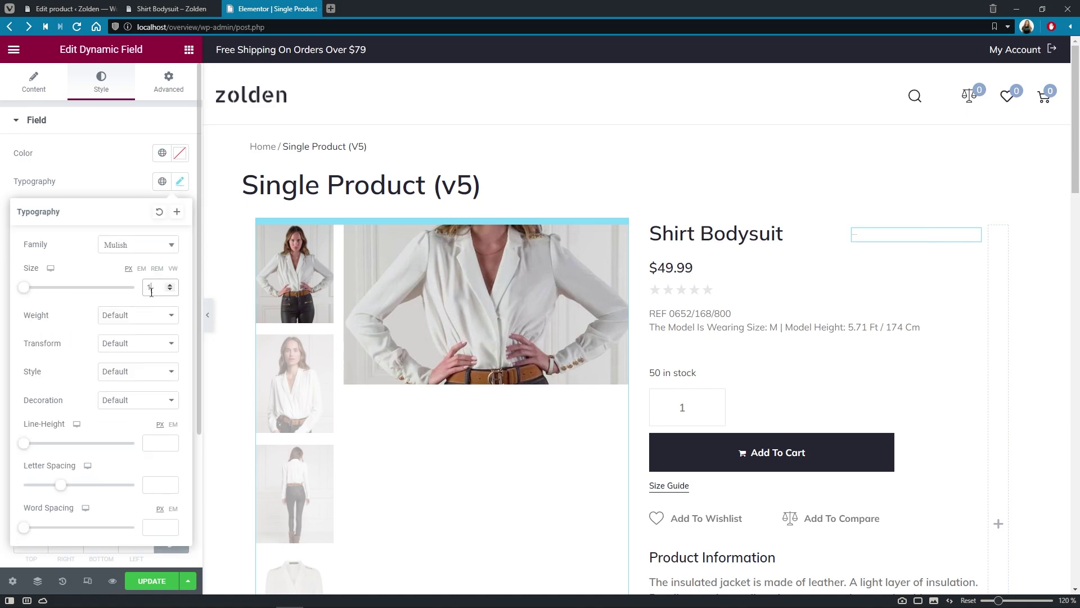
pyautogui.write('3')
# Give the stock text a font weight of 500 and an Uppercase transform
pyautogui.click(153, 313)
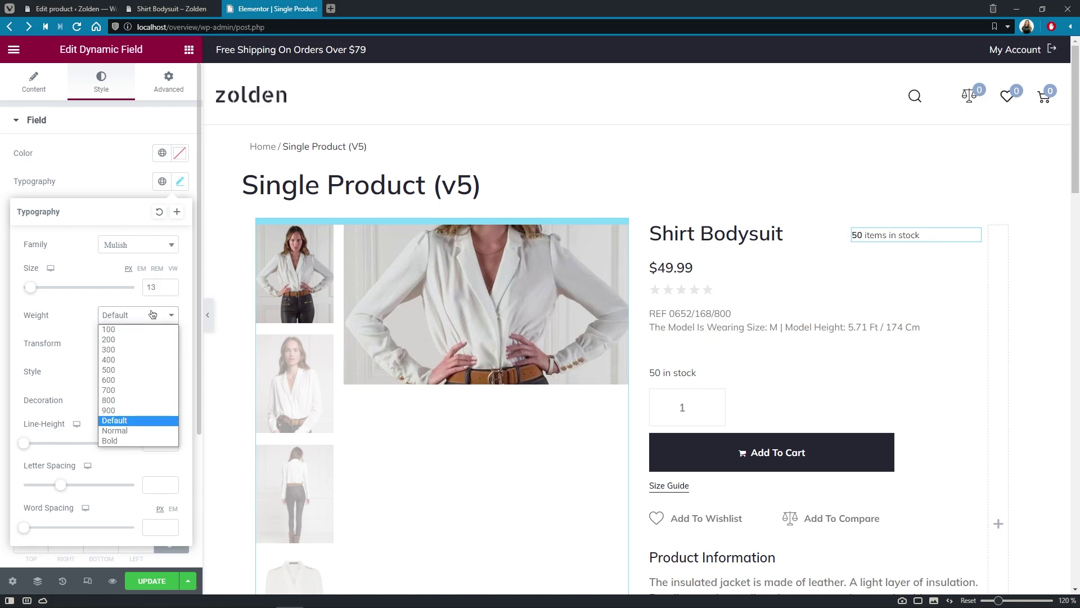
pyautogui.click(147, 367)
pyautogui.click(149, 348)
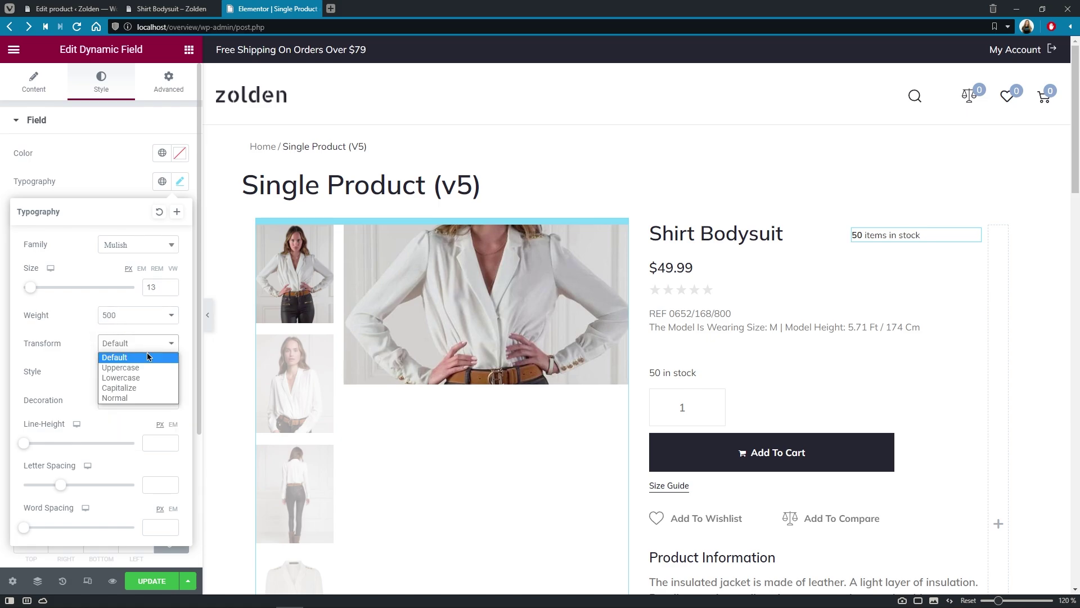
pyautogui.click(147, 367)
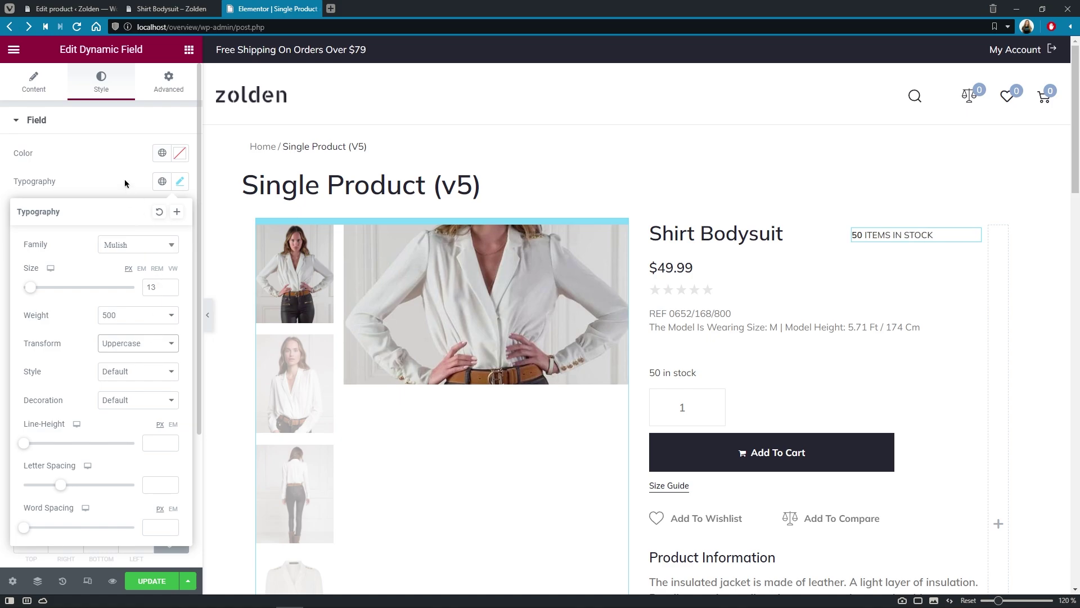
pyautogui.click(124, 179)
# Apply a classic background to the stock field in green, #6CB44E
pyautogui.click(162, 367)
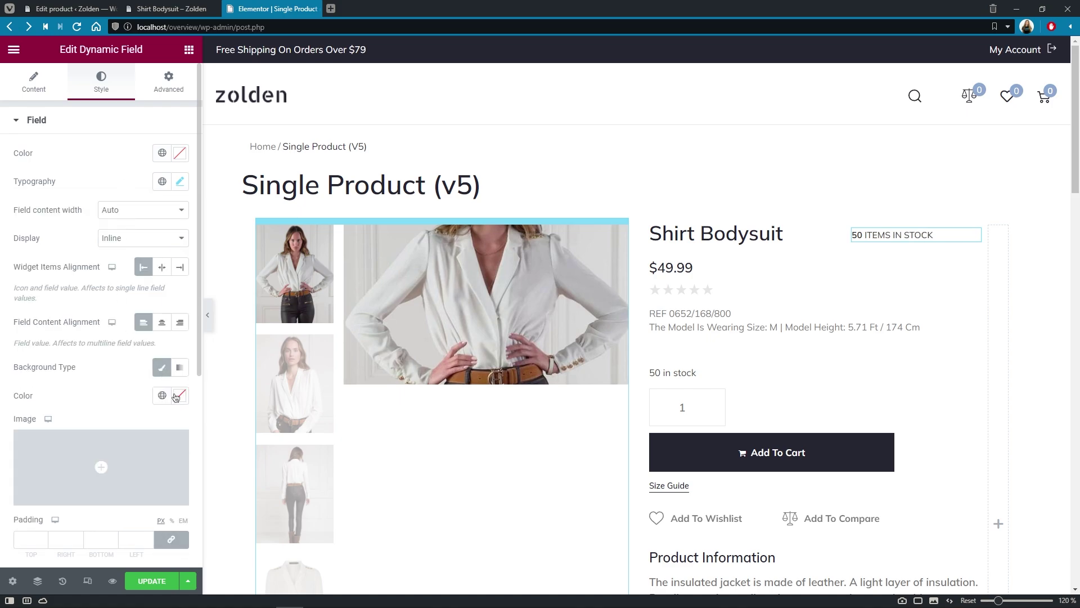
pyautogui.click(179, 396)
pyautogui.write('#6CB44E')
pyautogui.click(177, 398)
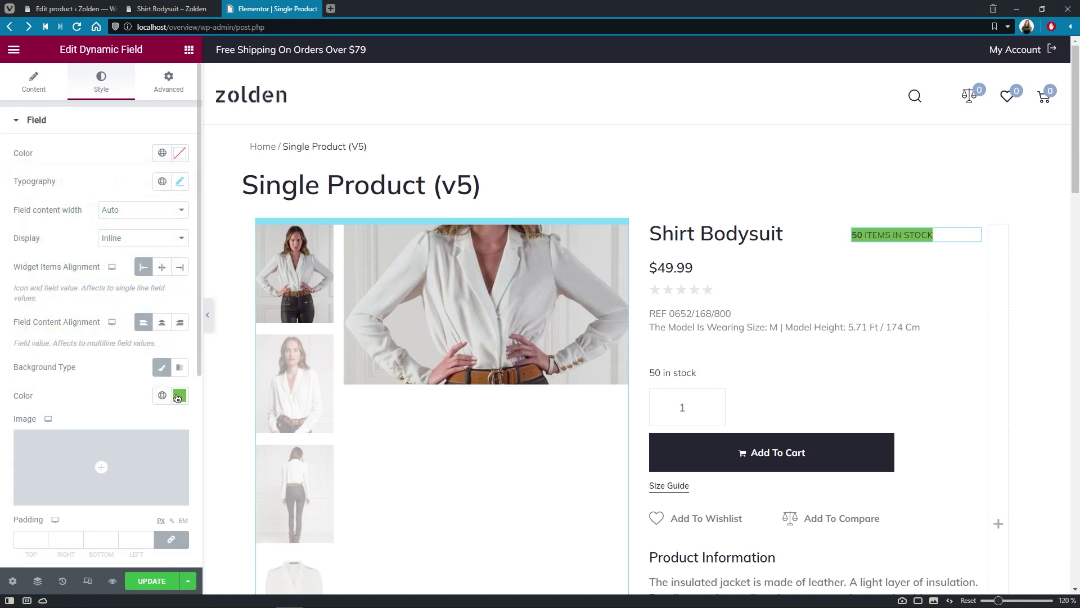
# Change the stock field's text color to white and set its widget items alignment to the right
pyautogui.click(180, 153)
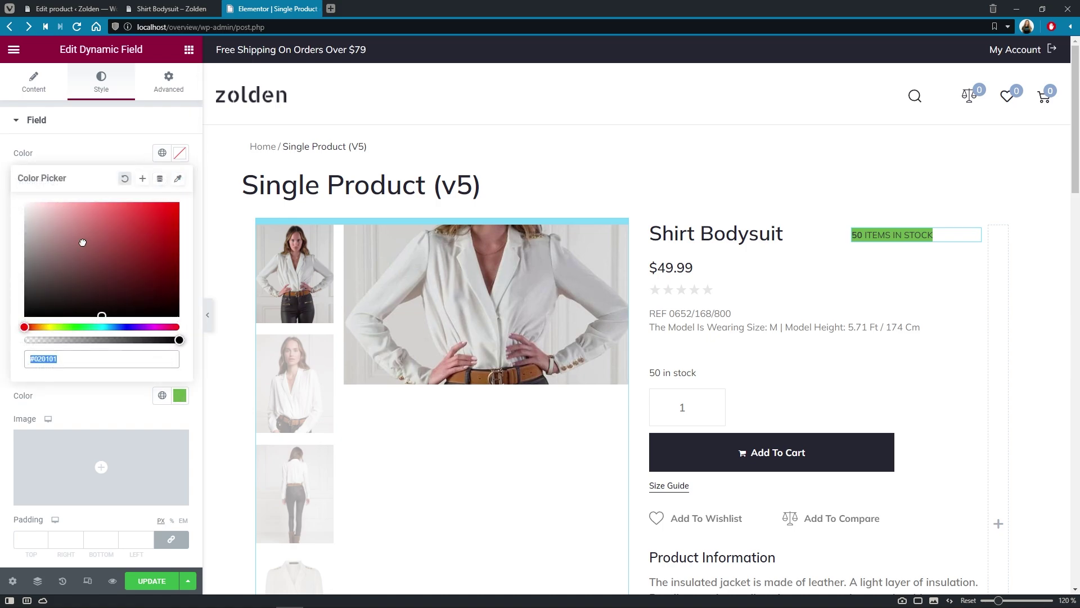
pyautogui.click(24, 202)
pyautogui.click(69, 154)
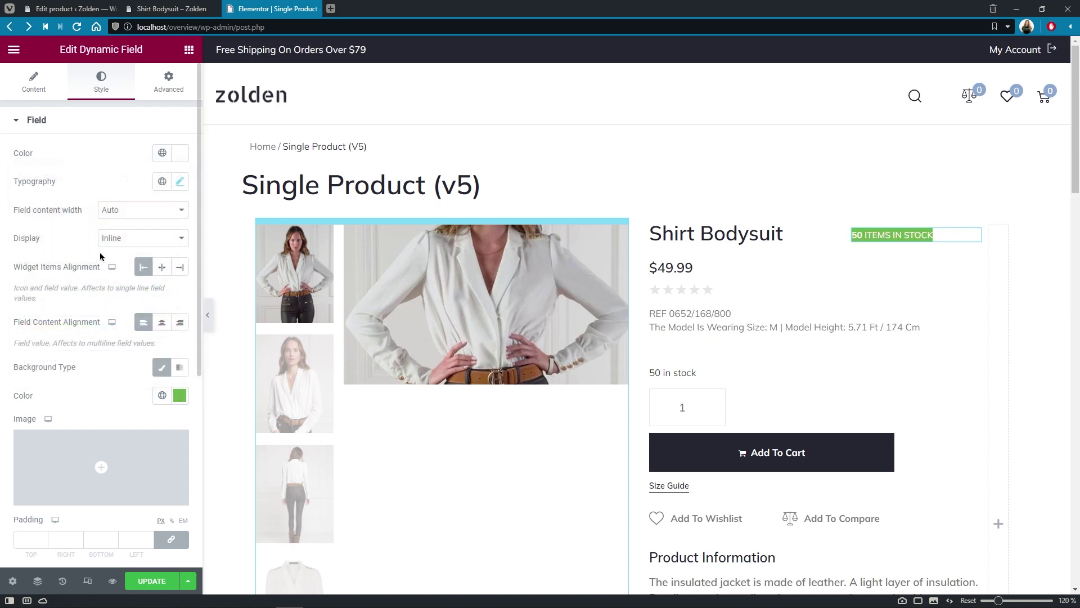
pyautogui.click(180, 266)
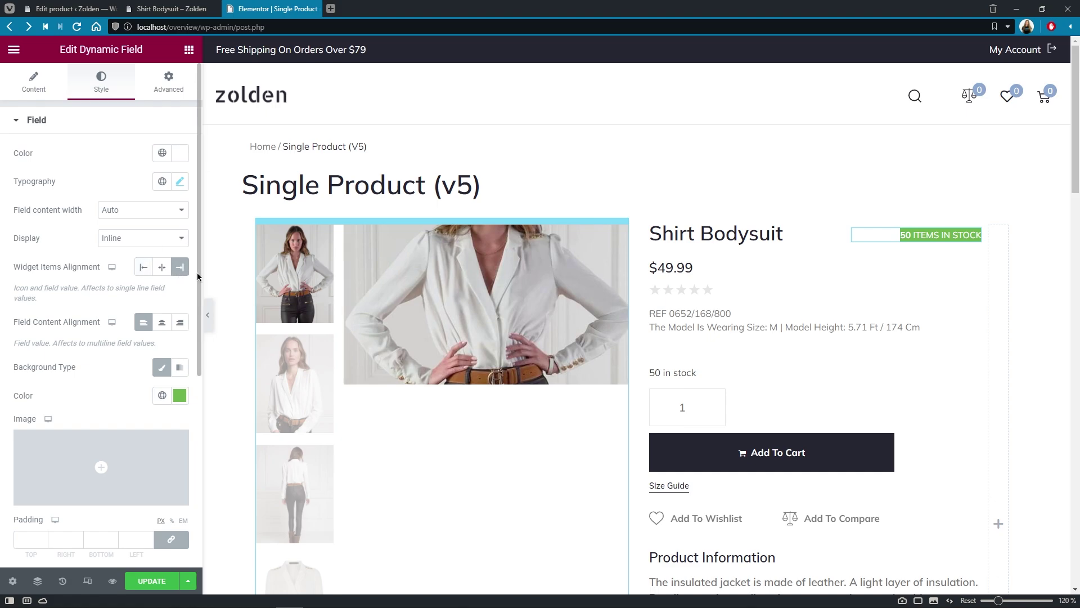
# Unlink the stock field's padding and set it to 5 px top and bottom, 10 px right and left
pyautogui.scroll(-5, 197, 276)
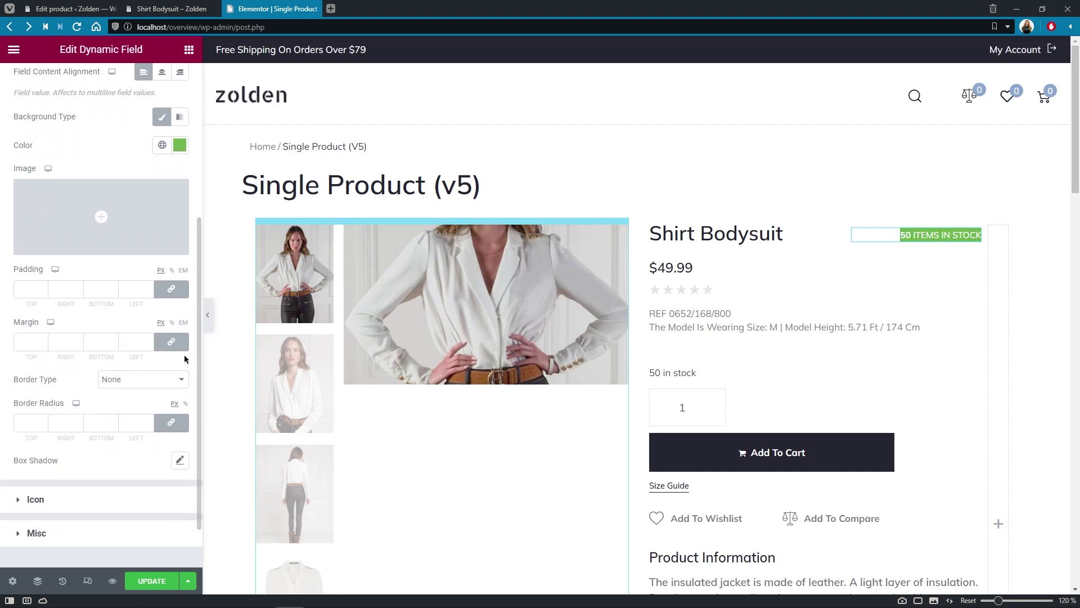
pyautogui.click(171, 289)
pyautogui.click(29, 290)
pyautogui.write('5')
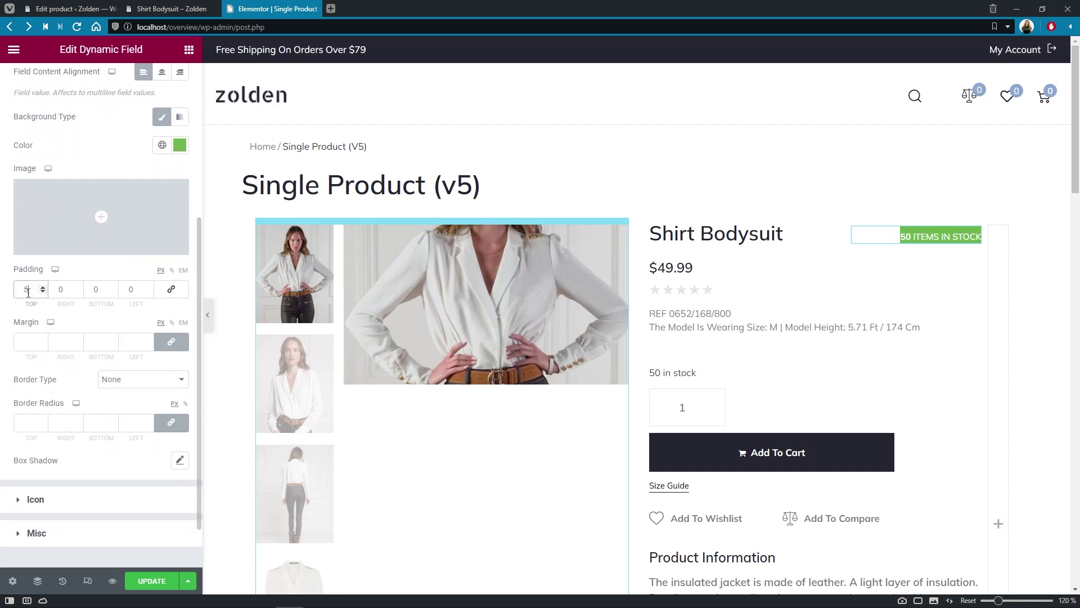
pyautogui.click(97, 289)
pyautogui.write('5')
pyautogui.click(60, 290)
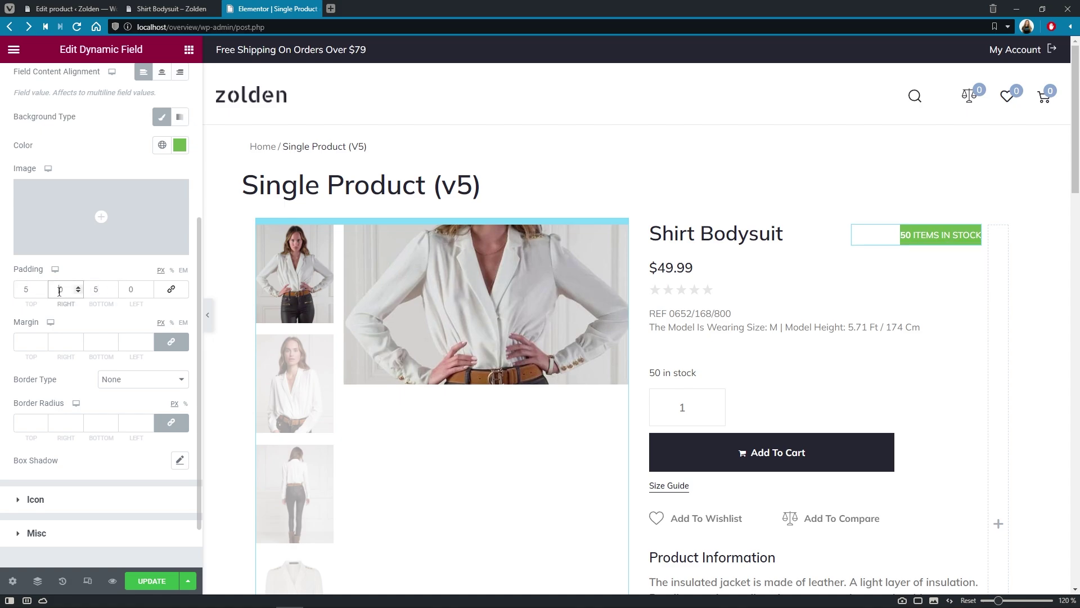
pyautogui.write('1')
pyautogui.click(126, 289)
pyautogui.write('1')
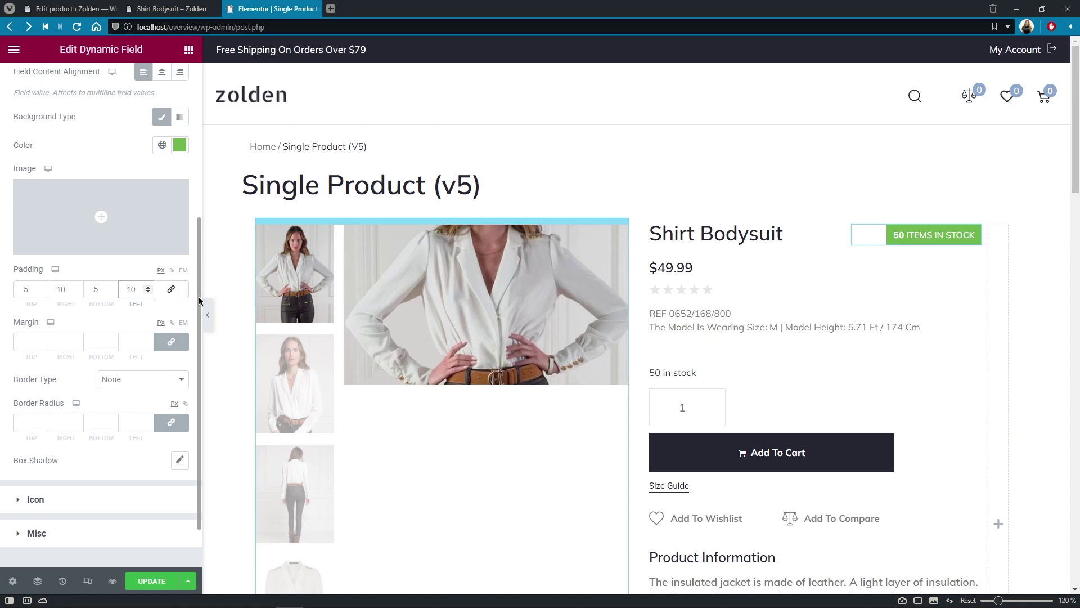
# Enable Dynamic Visibility for the stock field with the type Show element if condition met
pyautogui.scroll(5, 196, 261)
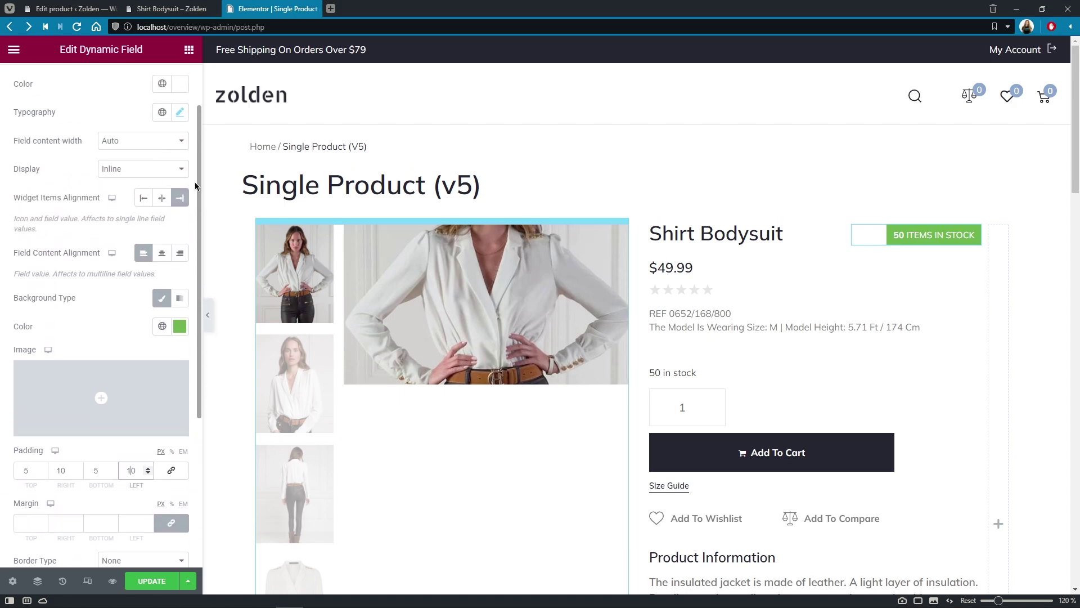
pyautogui.click(167, 81)
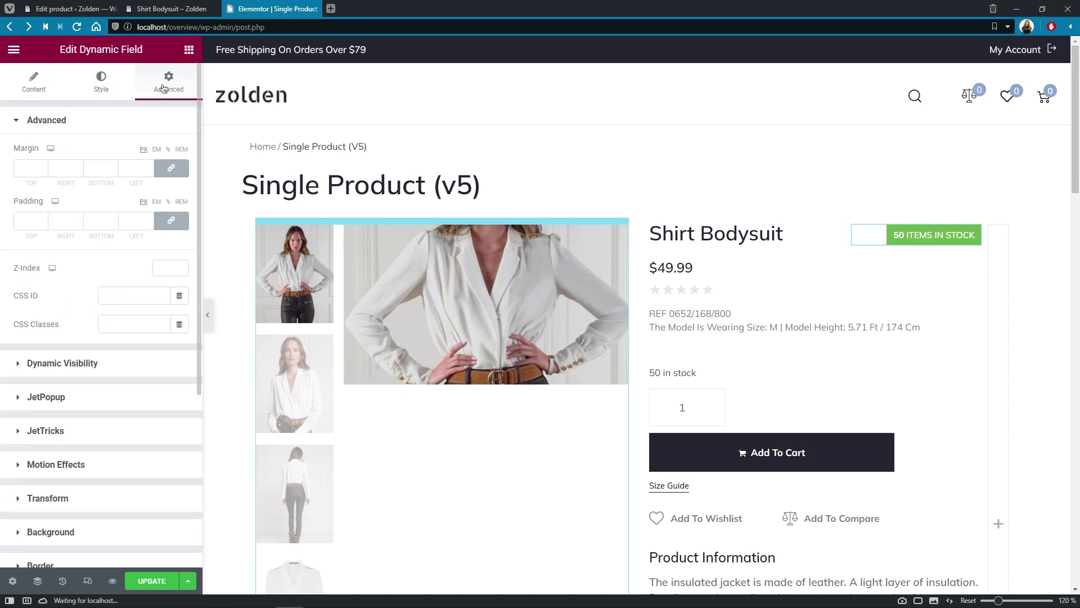
pyautogui.click(10, 367)
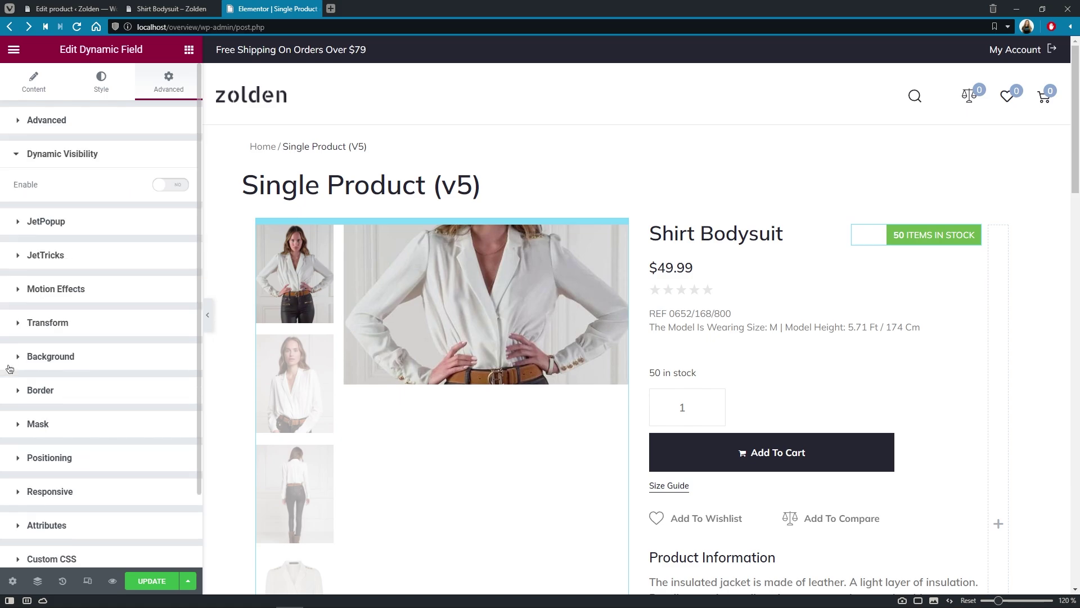
pyautogui.click(177, 185)
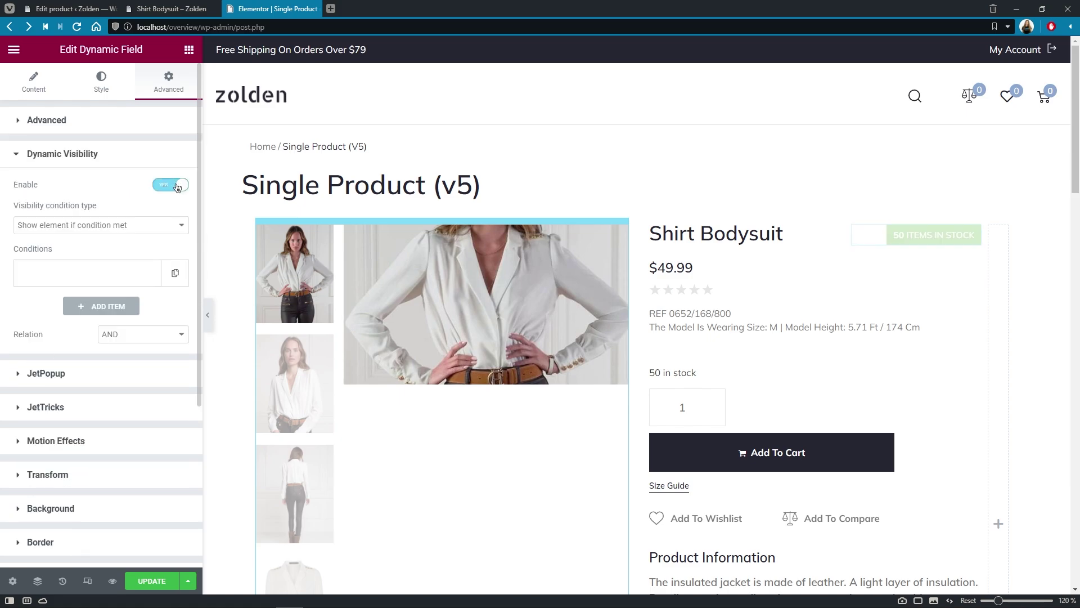
pyautogui.click(181, 225)
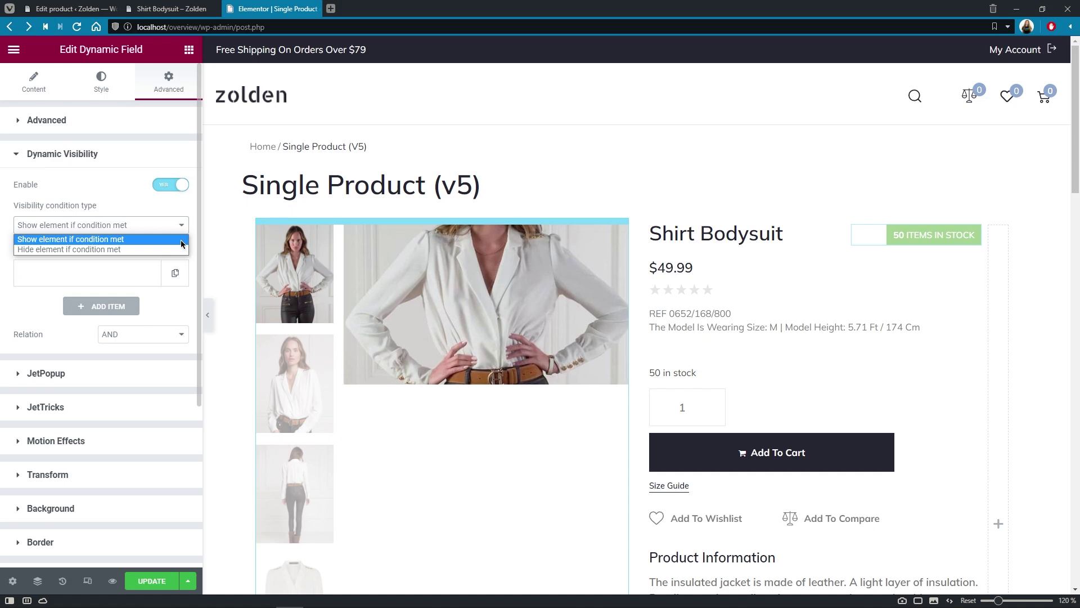
pyautogui.click(181, 239)
# Define the visibility condition as the _stock field being Greater than 5
pyautogui.click(115, 274)
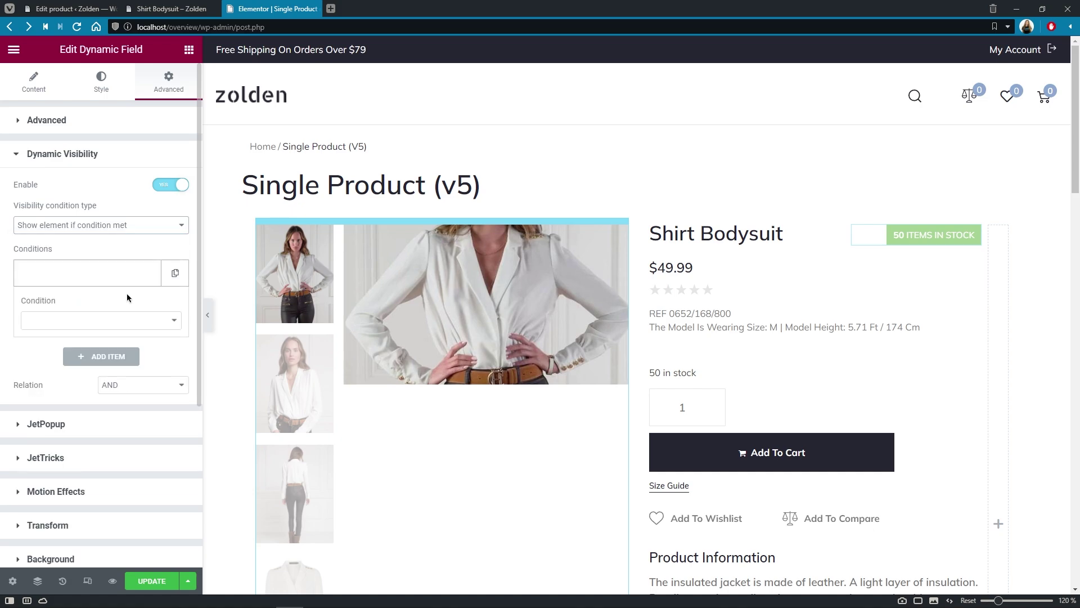
pyautogui.click(169, 321)
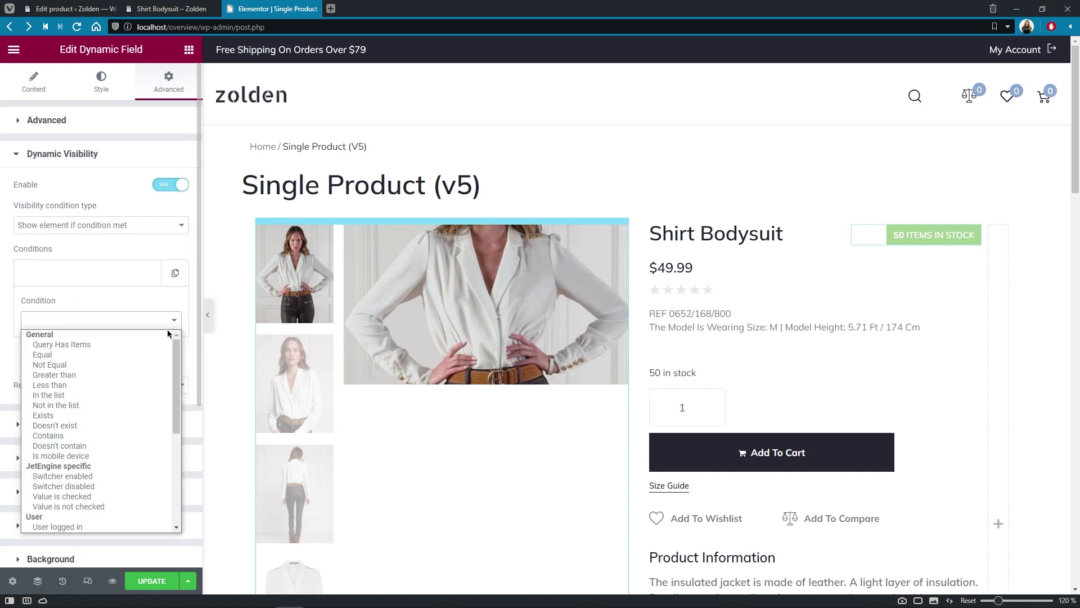
pyautogui.click(155, 375)
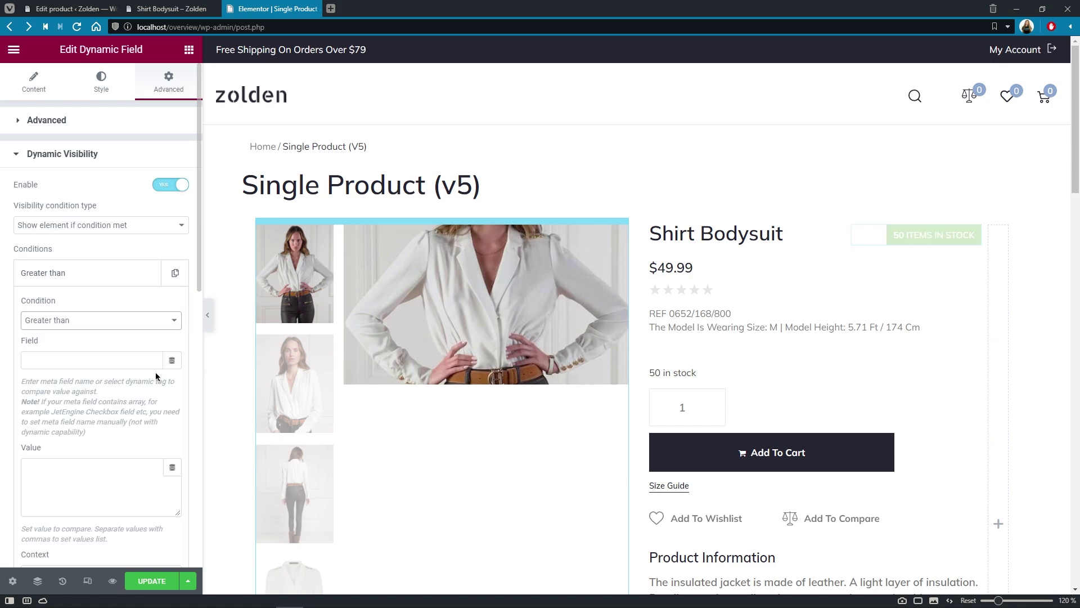
pyautogui.click(129, 359)
pyautogui.write('_st')
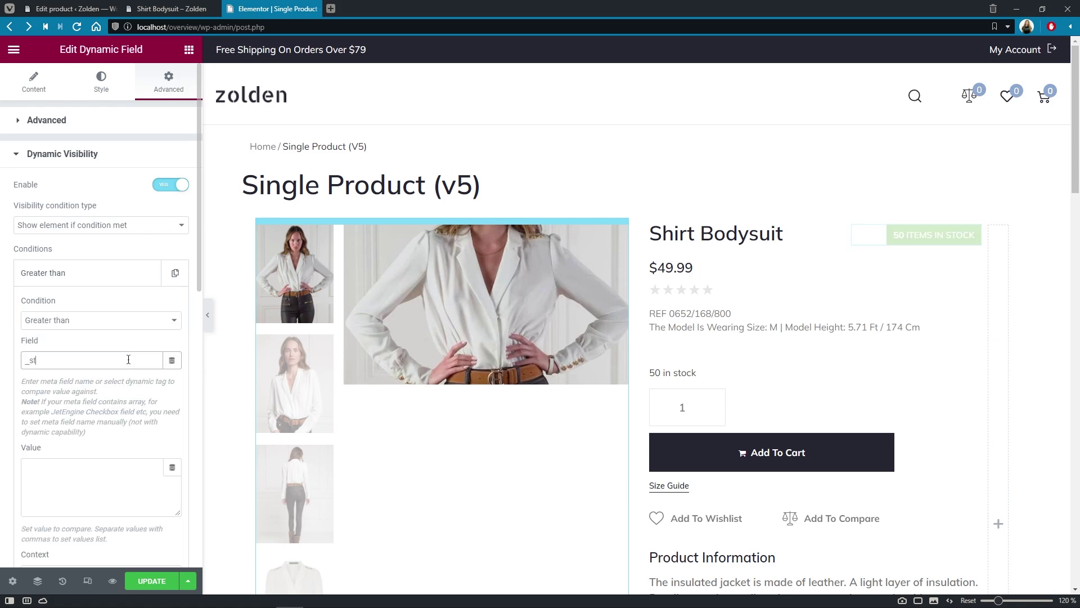
pyautogui.write('ock')
pyautogui.click(114, 476)
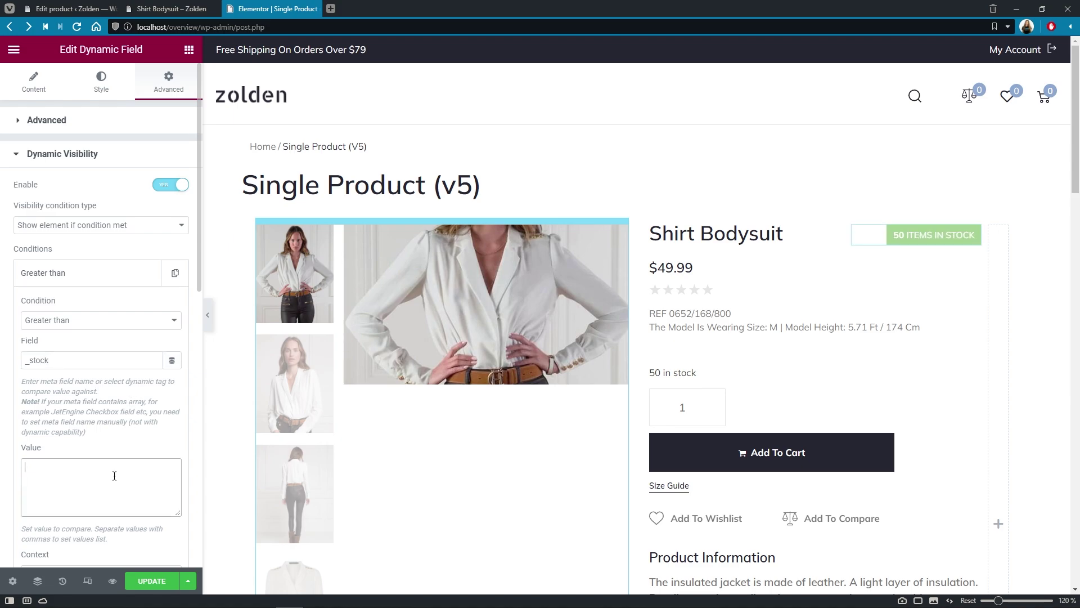
pyautogui.write('5')
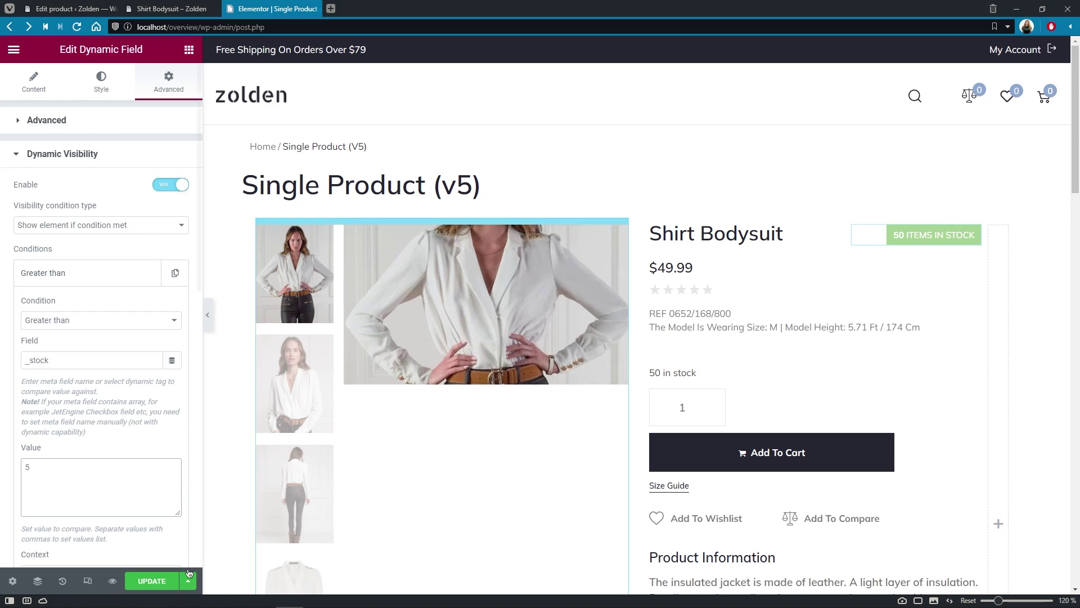
# Update the single product template and view the live Shirt Bodysuit product page
pyautogui.click(152, 580)
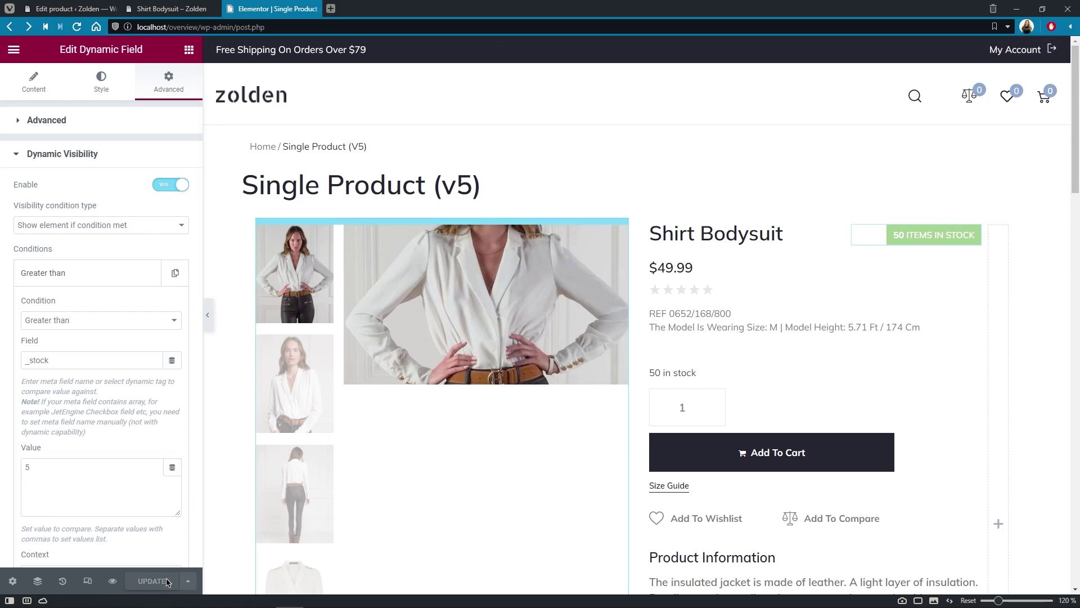
pyautogui.click(163, 16)
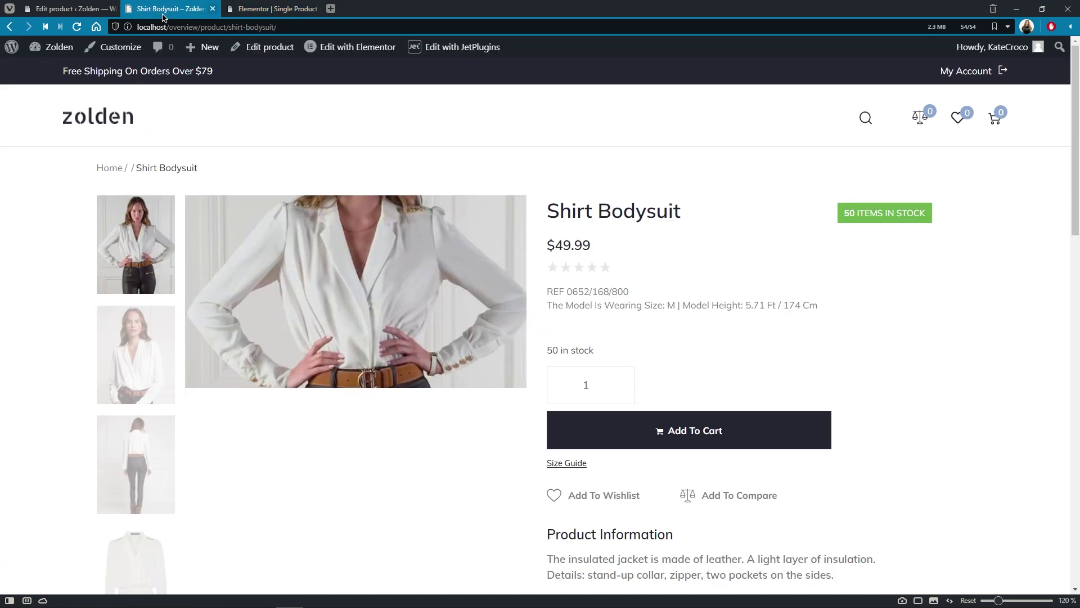
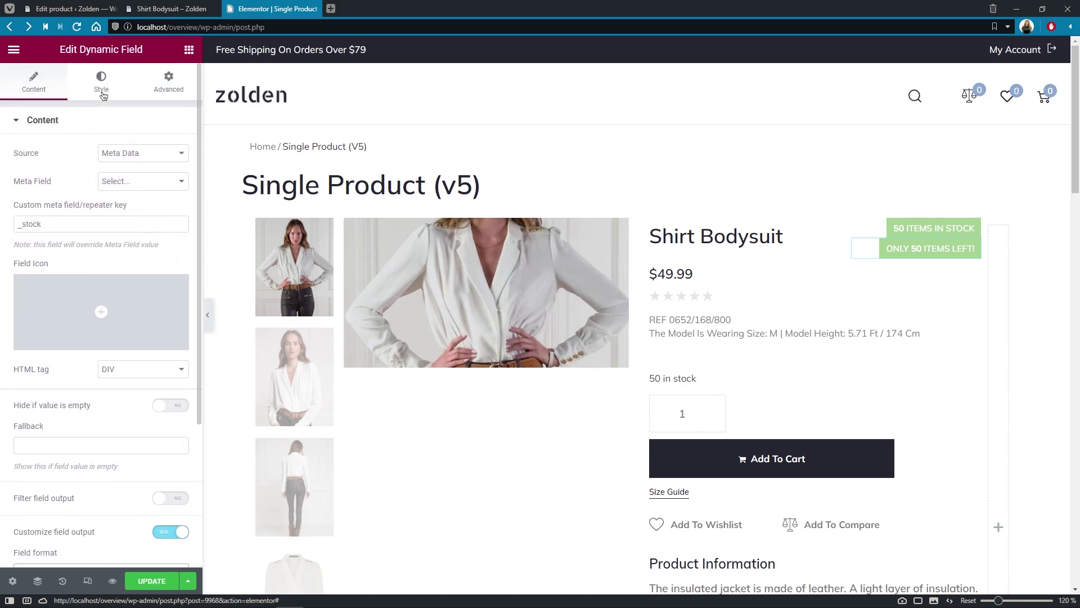
# Change the background color of the "Only … items left!" field to orange, #FF8C00
pyautogui.click(101, 85)
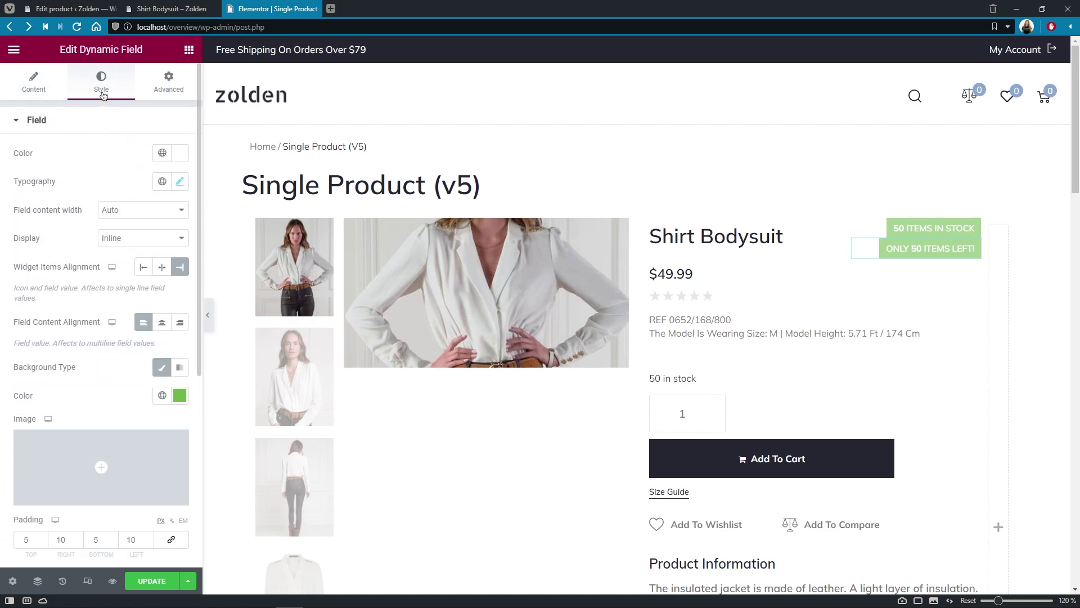
pyautogui.click(180, 396)
pyautogui.write('#FF8C00')
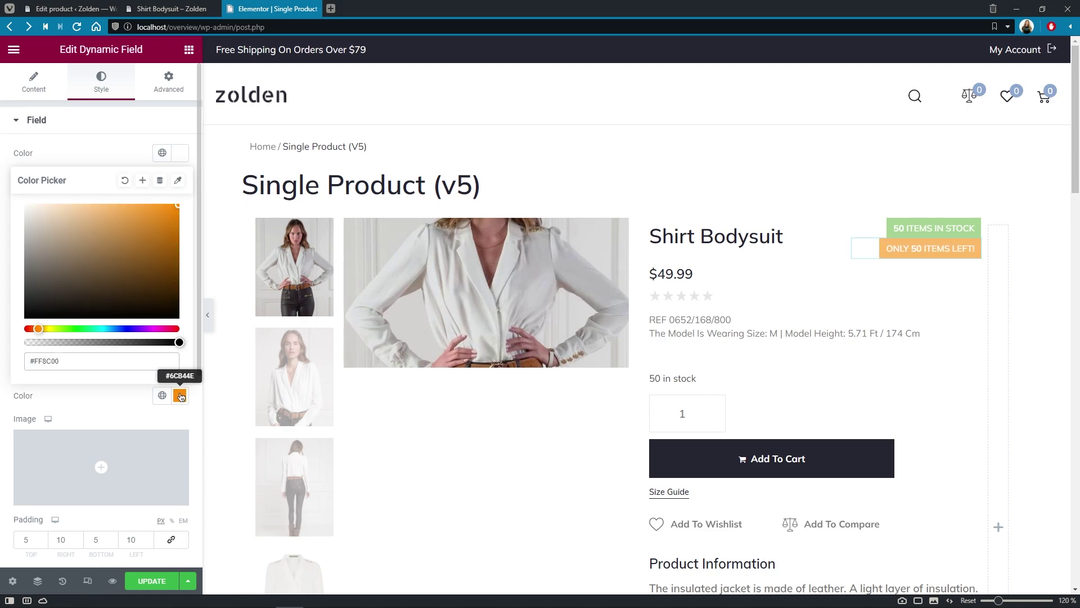
pyautogui.click(180, 397)
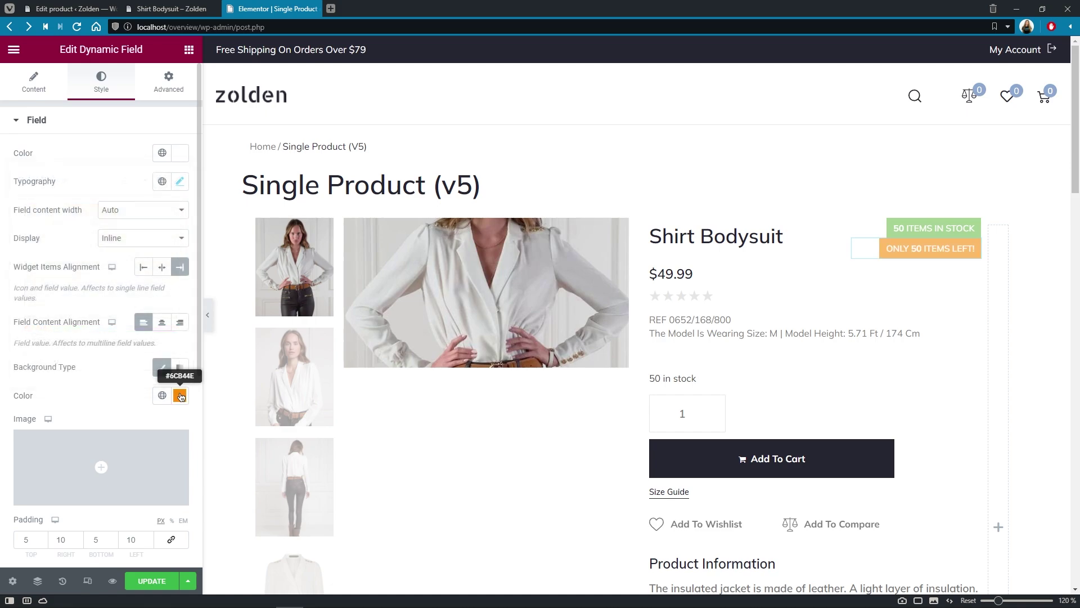
# Set the Greater than value in the orange field's _stock visibility condition to 1
pyautogui.click(169, 84)
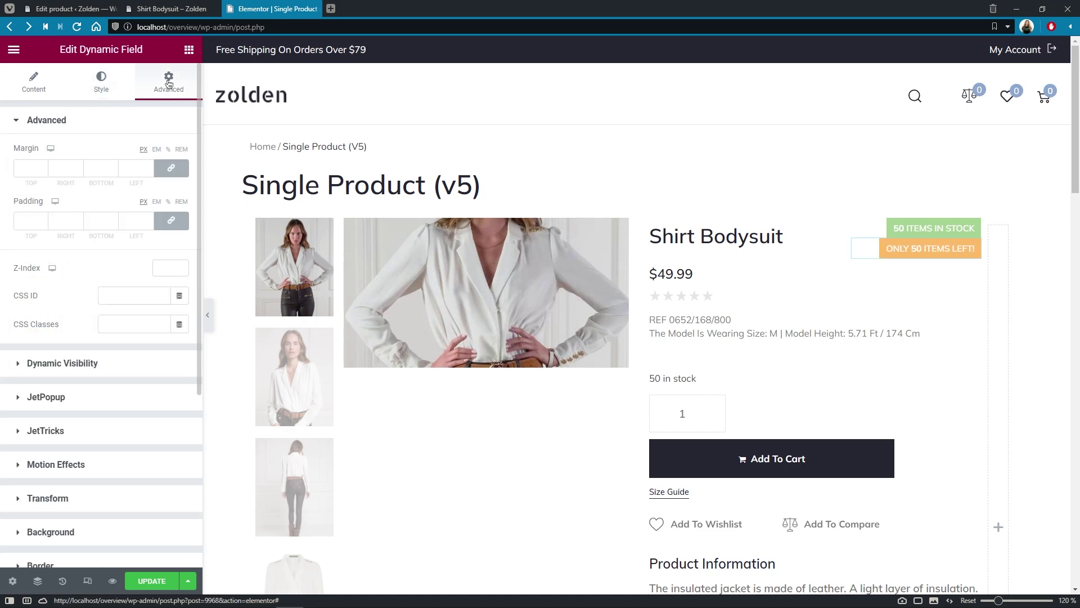
pyautogui.click(108, 369)
pyautogui.click(113, 274)
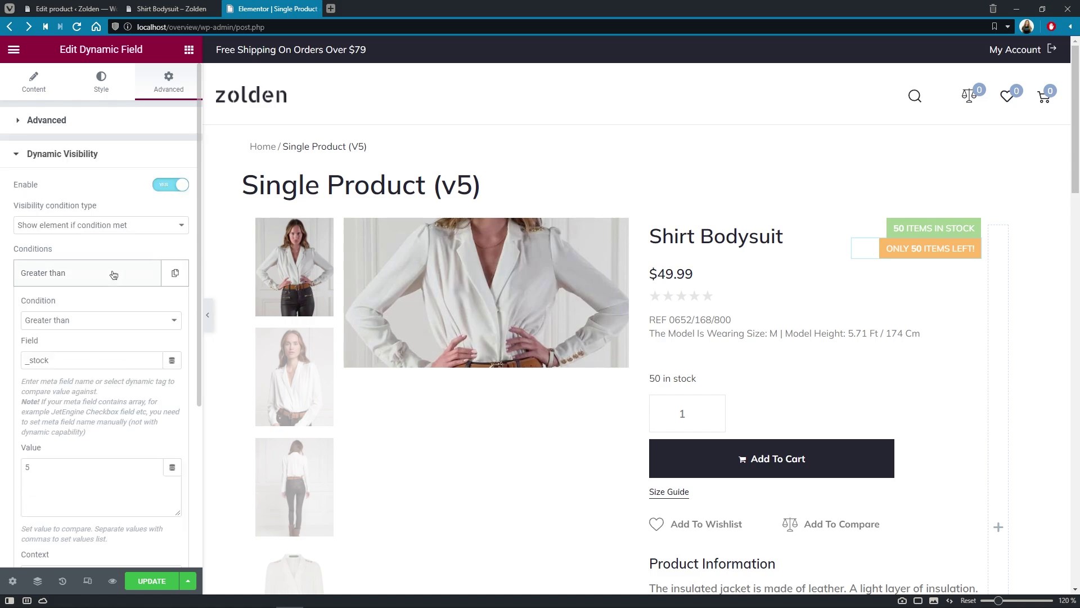
pyautogui.click(98, 474)
pyautogui.press('BackSpace')
pyautogui.write('1')
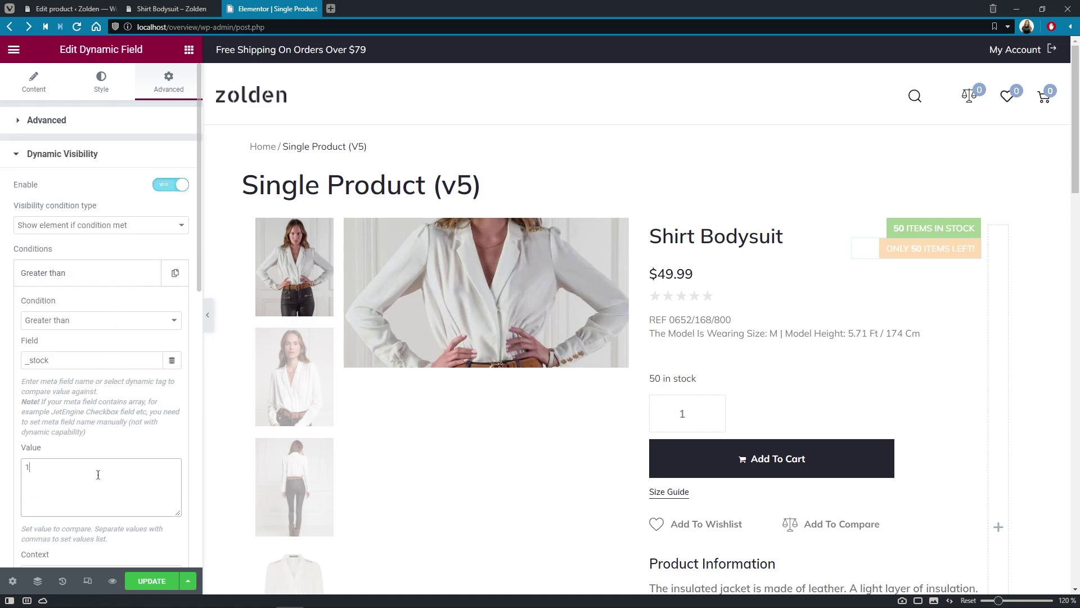
# Duplicate the visibility condition, make the copy Less than 6 for _stock, and save the template
pyautogui.moveTo(179, 275)
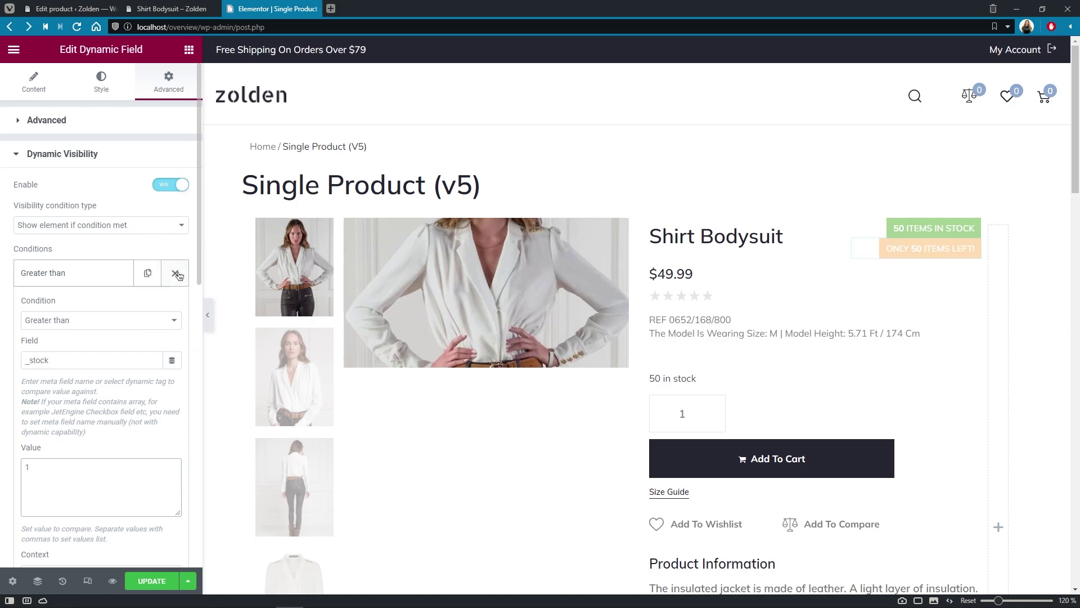
pyautogui.click(96, 272)
pyautogui.click(89, 310)
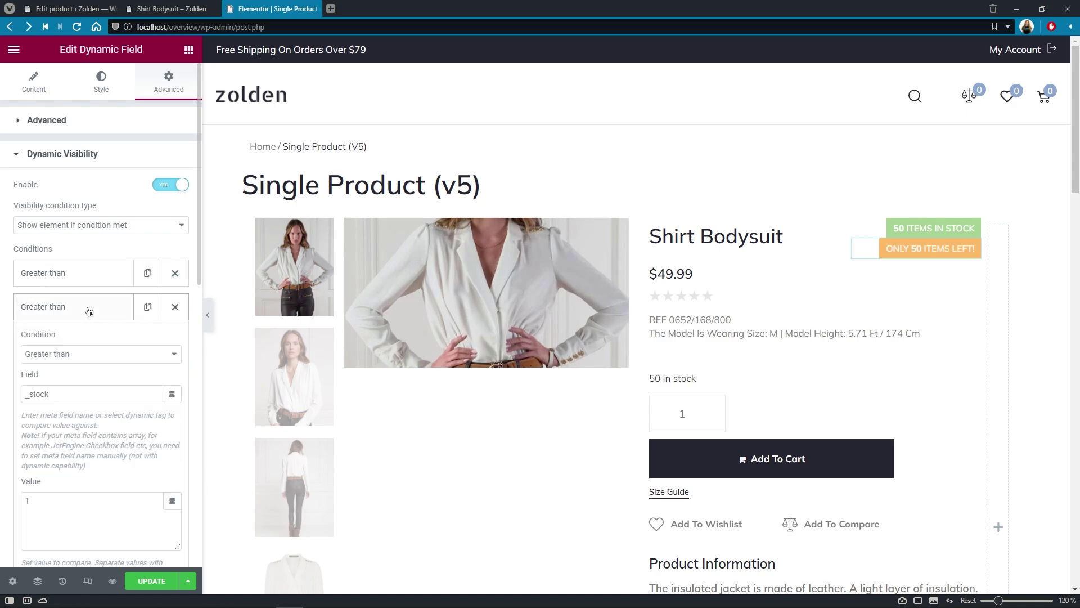
pyautogui.click(88, 353)
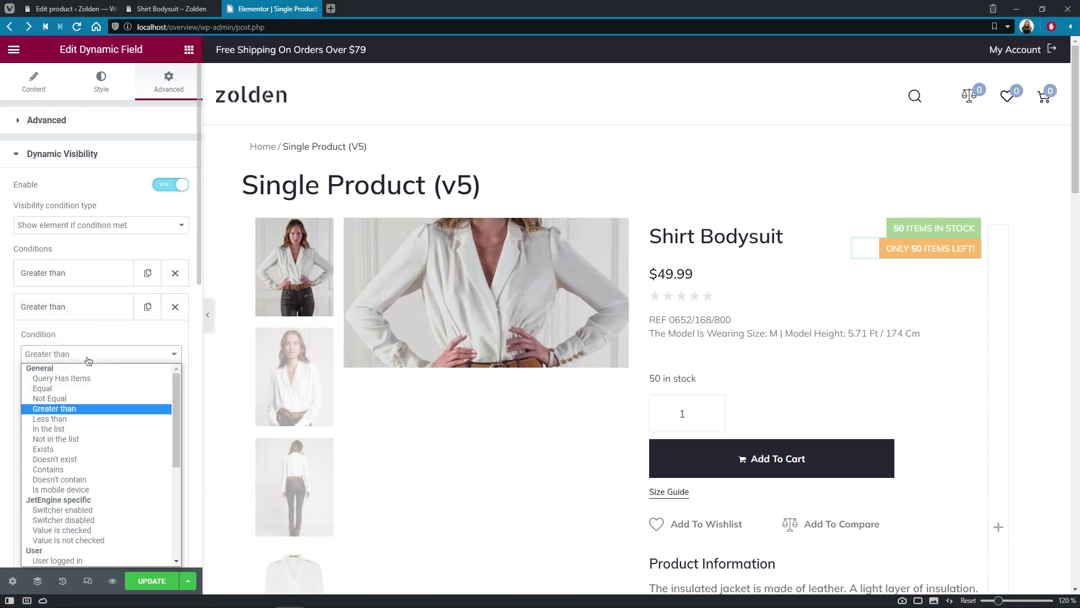
pyautogui.click(84, 420)
pyautogui.click(68, 512)
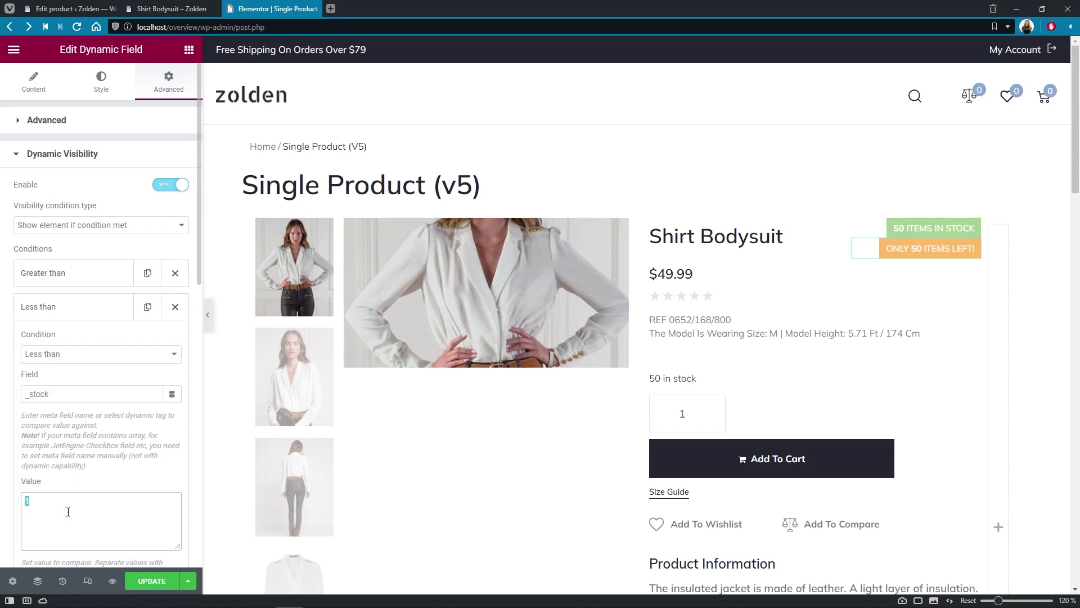
pyautogui.write('6')
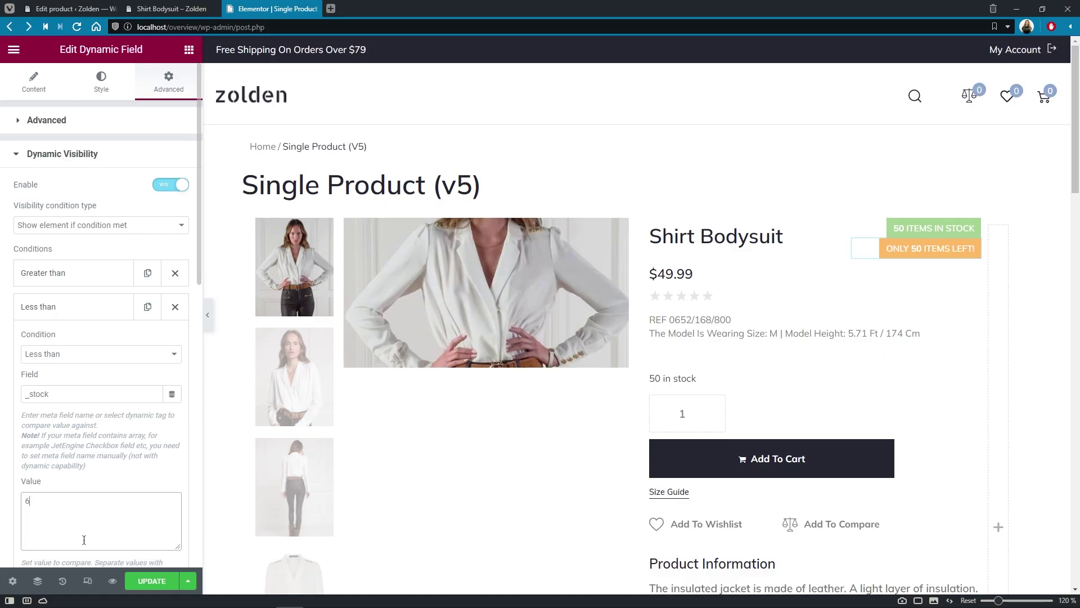
pyautogui.hotkey('ctrl', 's')
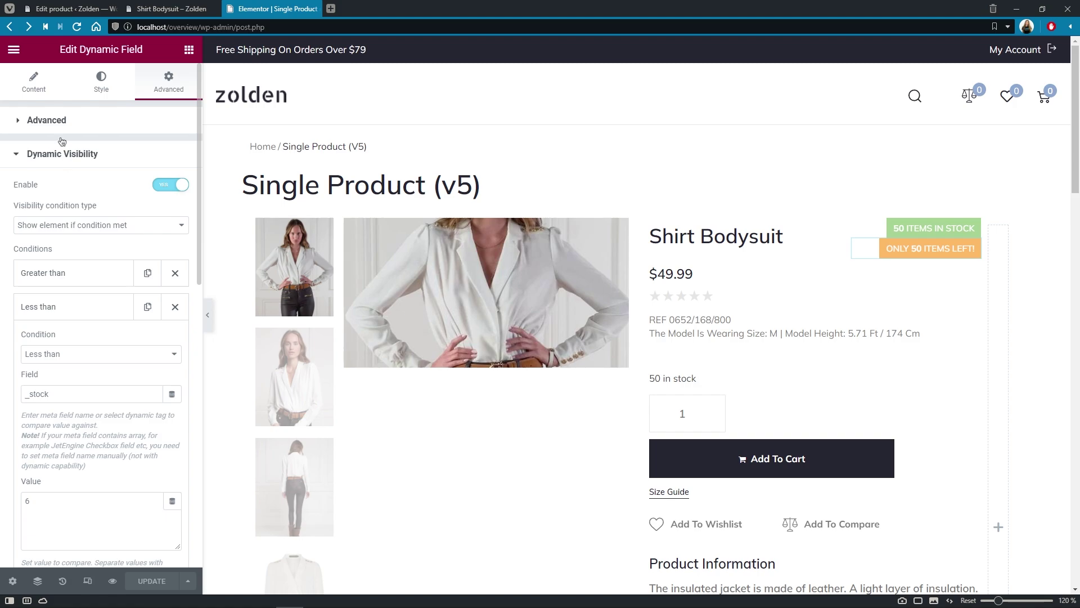
# Set the Shirt Bodysuit product's stock quantity to 4 and update the product
pyautogui.click(56, 9)
pyautogui.click(404, 254)
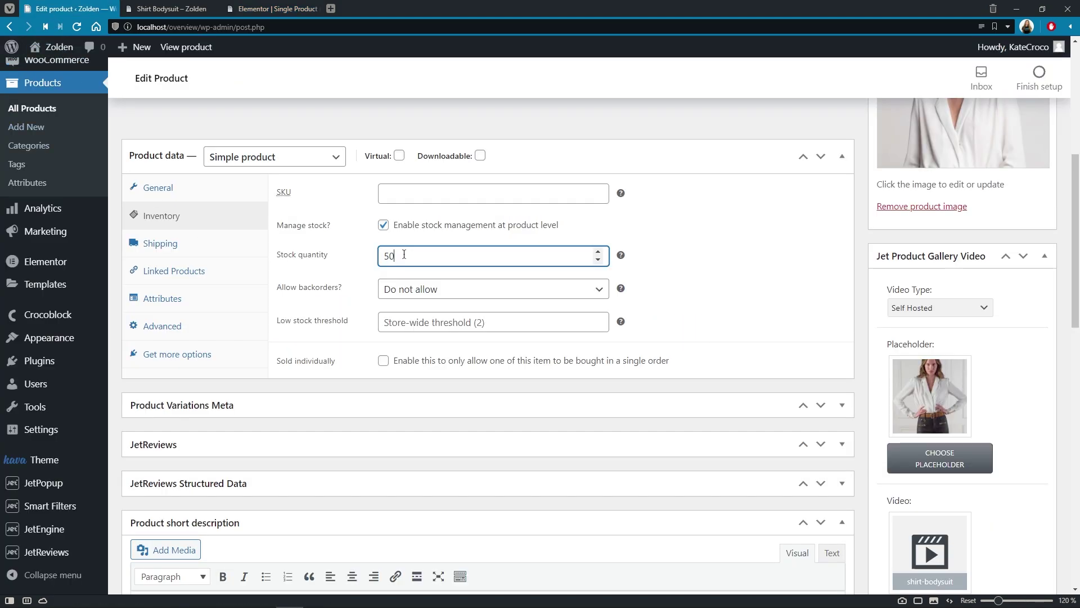
pyautogui.doubleClick(403, 254)
pyautogui.write('4')
pyautogui.moveTo(1073, 299); pyautogui.dragTo(1074, 193)
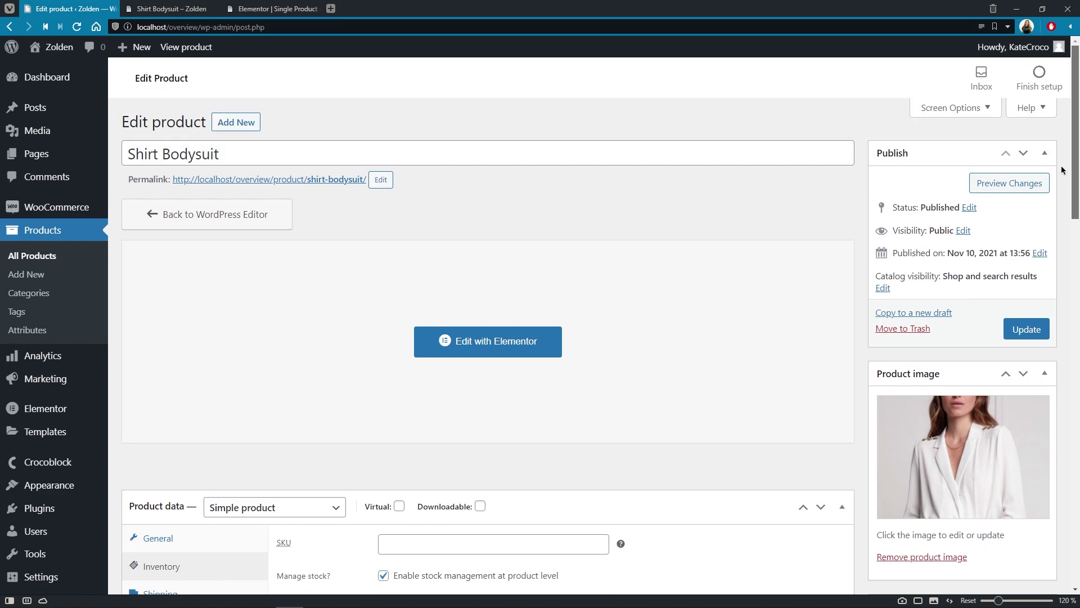
pyautogui.click(1030, 330)
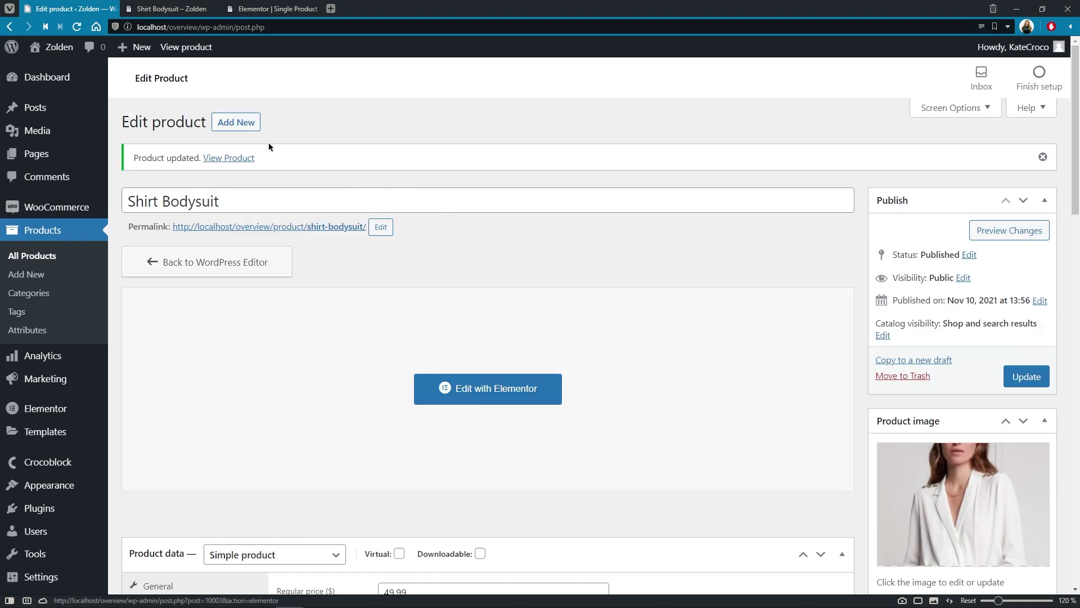
# Reload the live Shirt Bodysuit page to check which stock badge is displayed
pyautogui.click(169, 16)
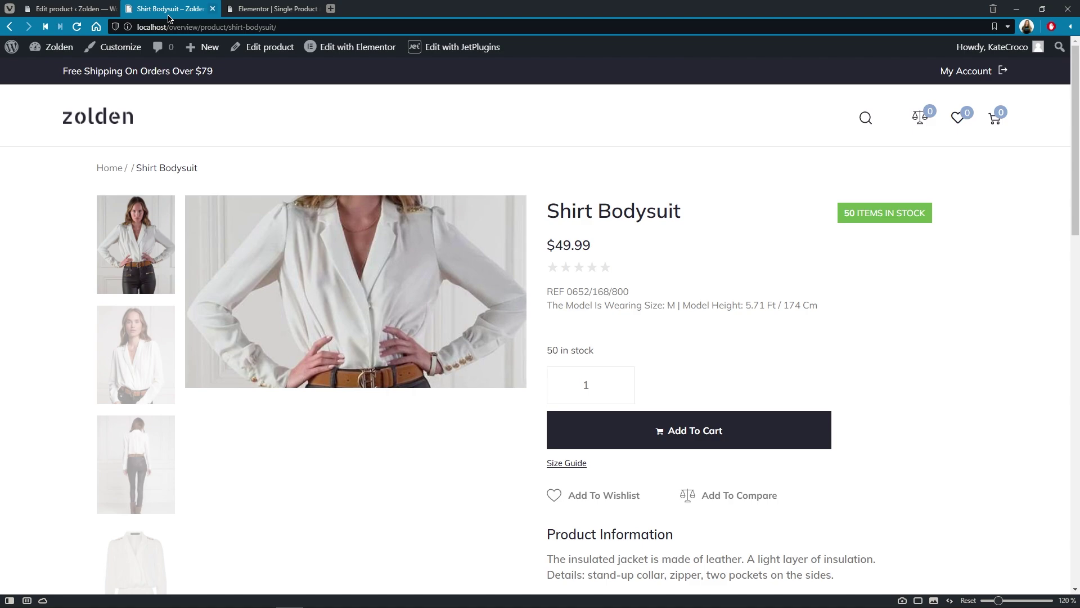
pyautogui.press('F5')
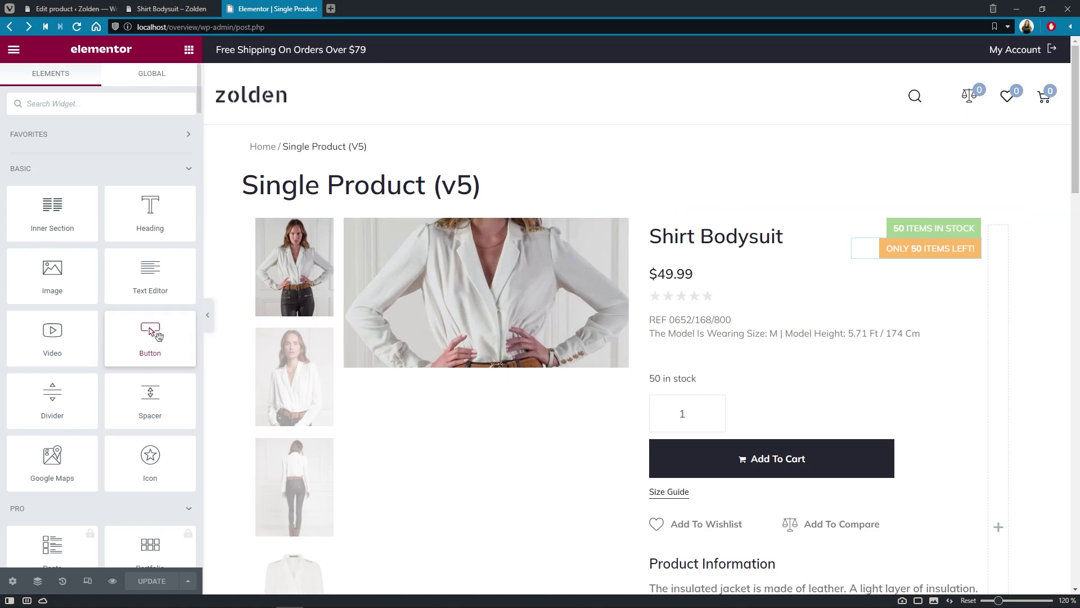
# Add a right-aligned Button widget below the orange stock field with the text "Hurry! Last item!"
pyautogui.moveTo(153, 351); pyautogui.dragTo(933, 256)
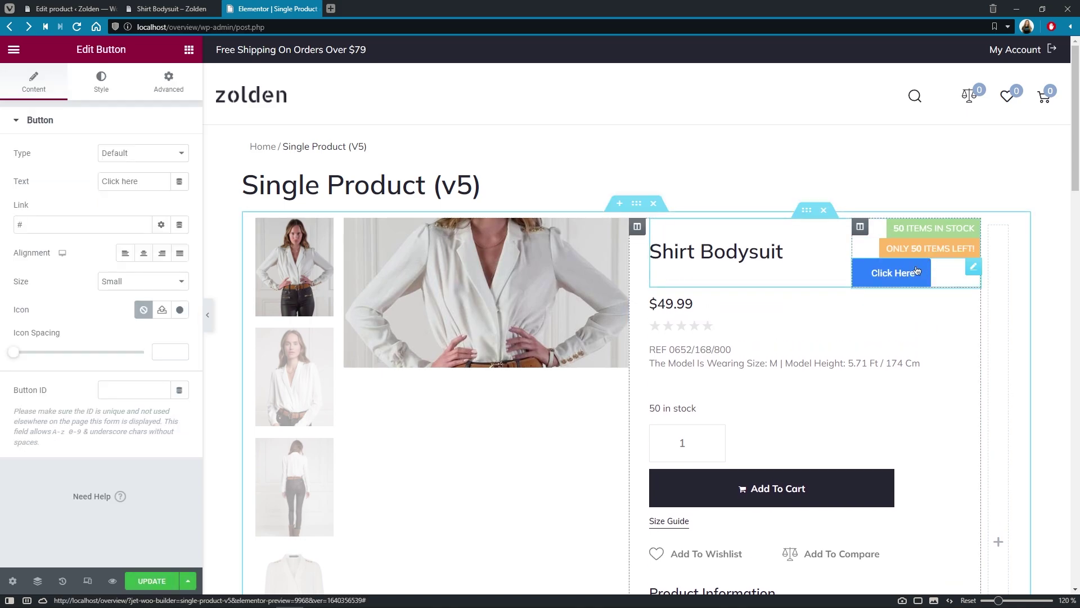
pyautogui.click(158, 184)
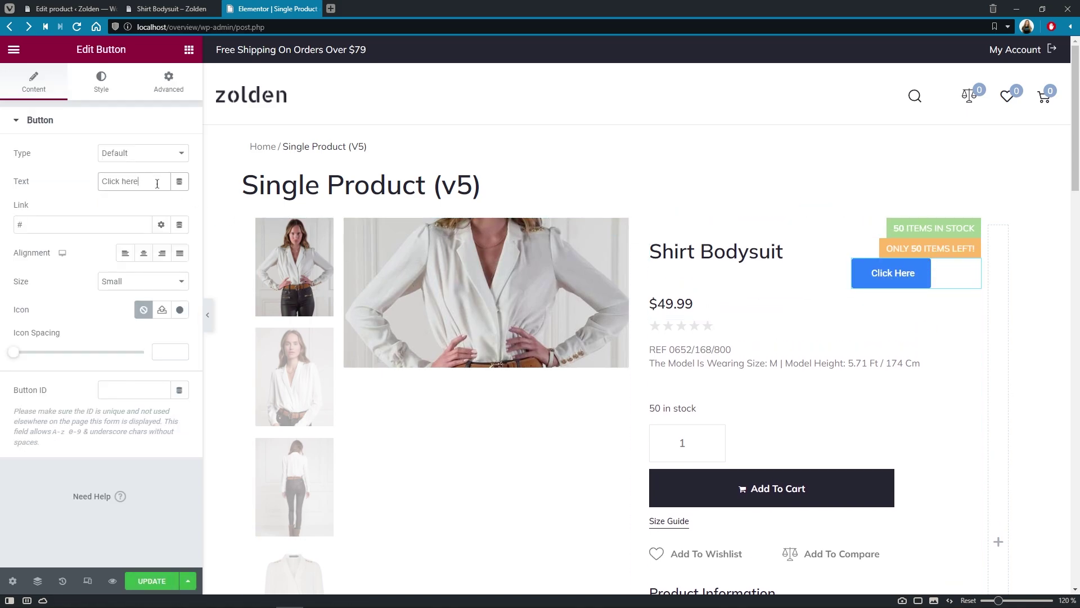
pyautogui.hotkey('ctrl', 'a')
pyautogui.write('Hurry! Last Item!')
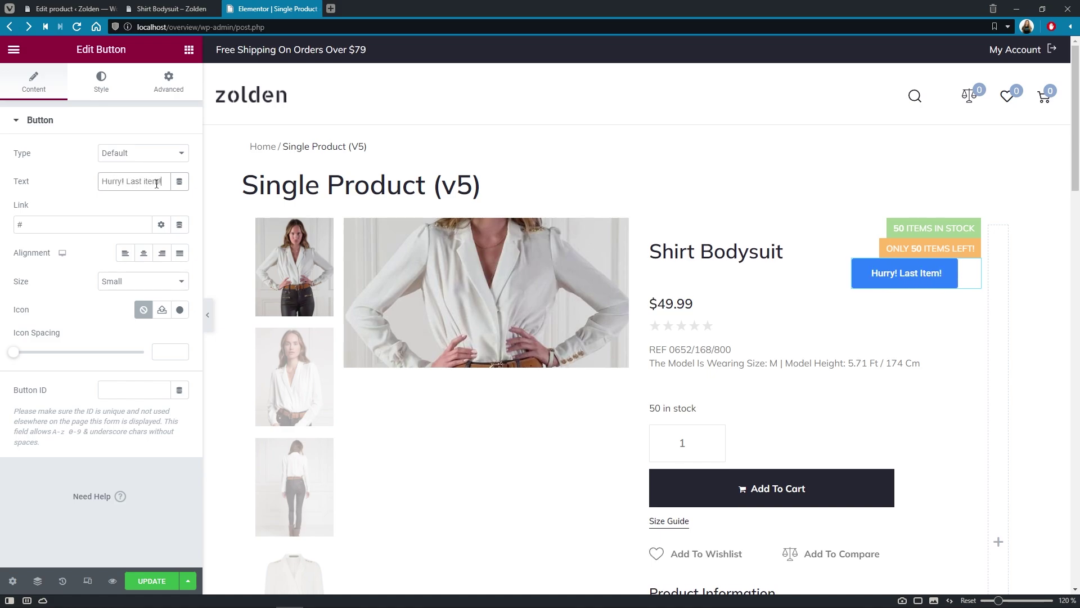
pyautogui.click(162, 253)
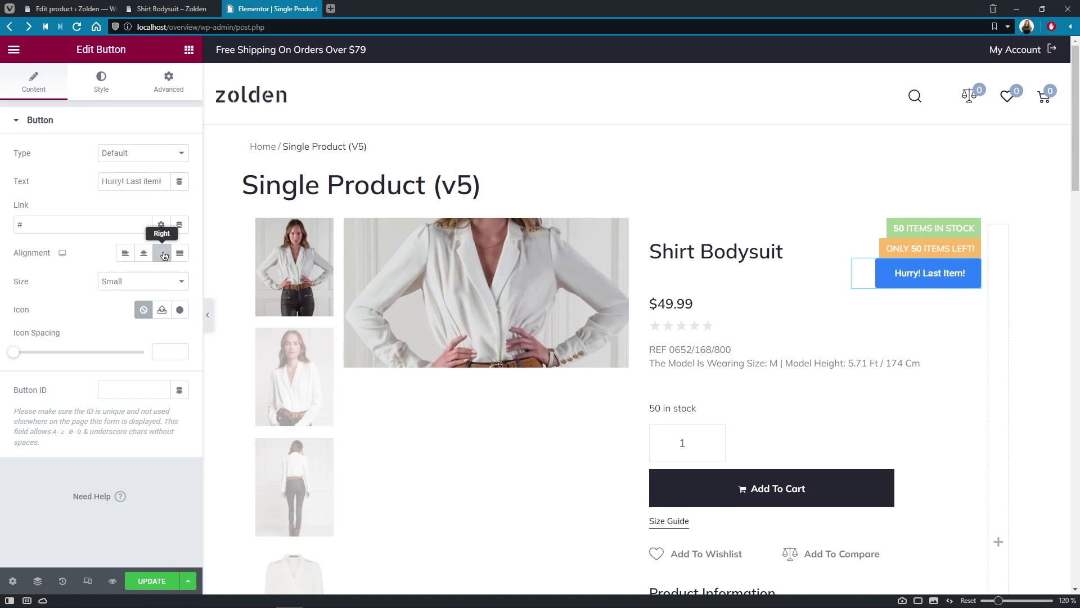
# Set the button's typography to Mulish, size 13 px, weight 500, with Uppercase transform
pyautogui.click(104, 83)
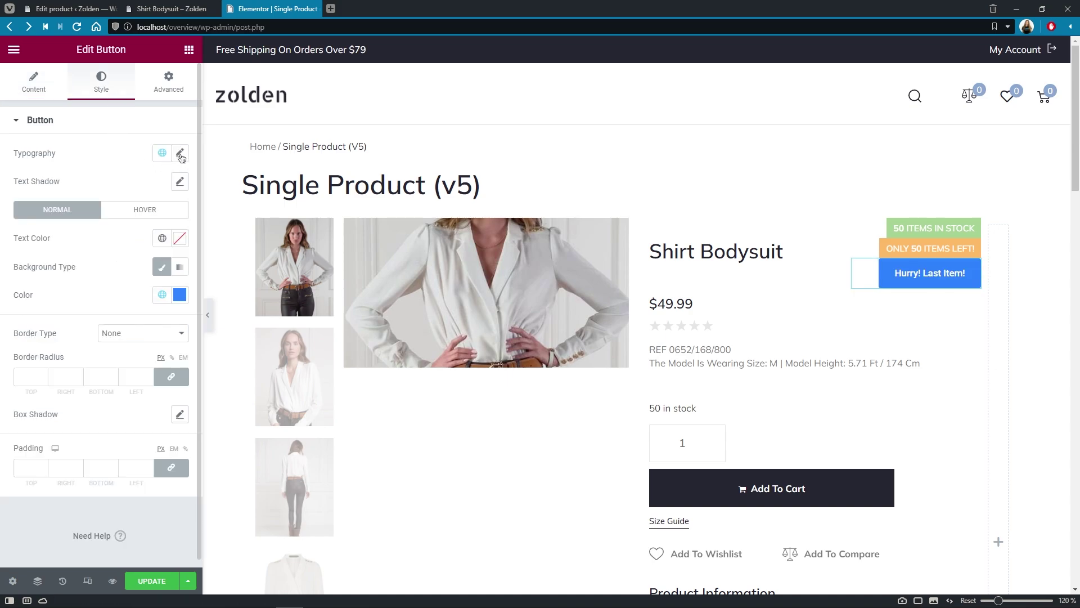
pyautogui.click(180, 153)
pyautogui.click(149, 217)
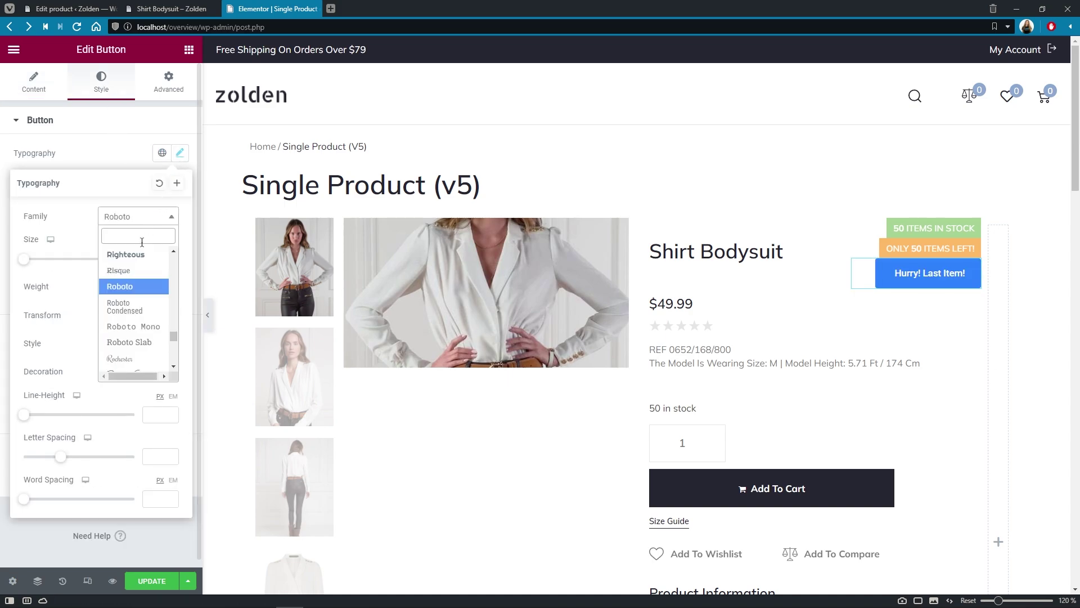
pyautogui.write('mulish')
pyautogui.click(145, 271)
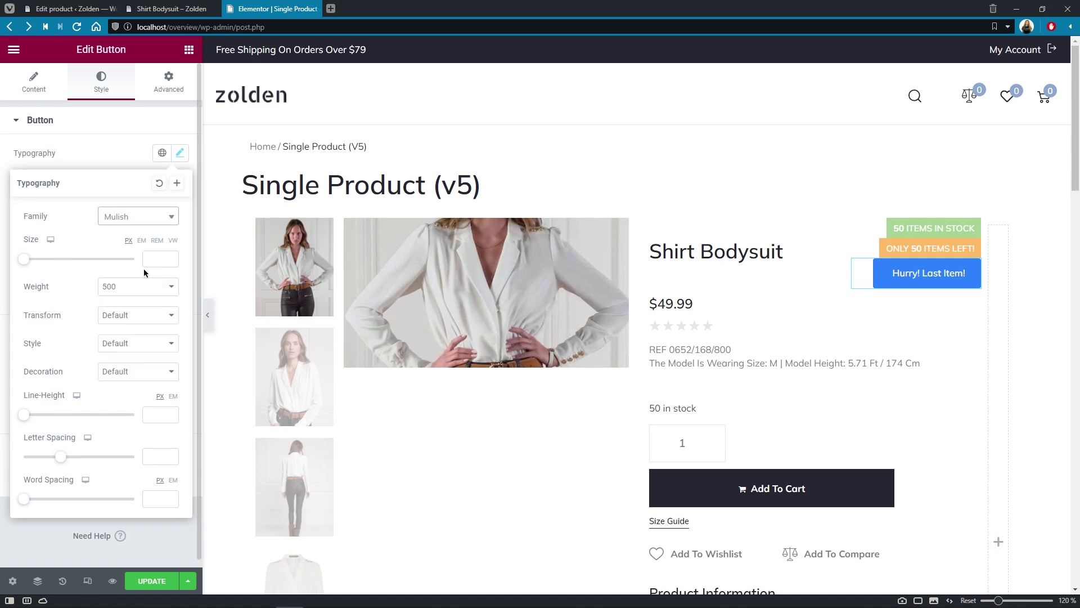
pyautogui.click(153, 259)
pyautogui.write('13')
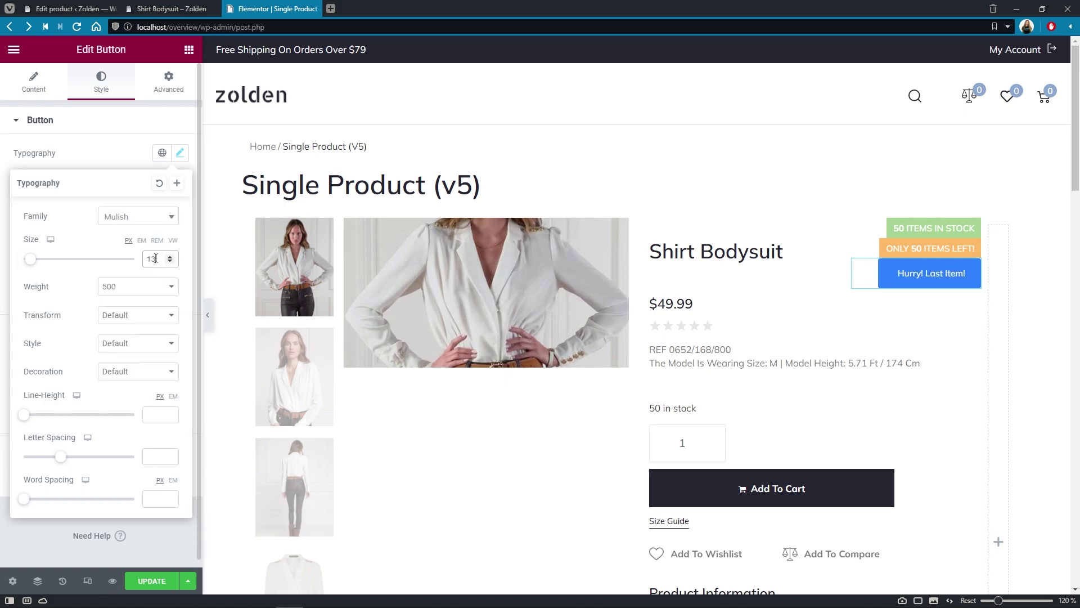
pyautogui.click(157, 286)
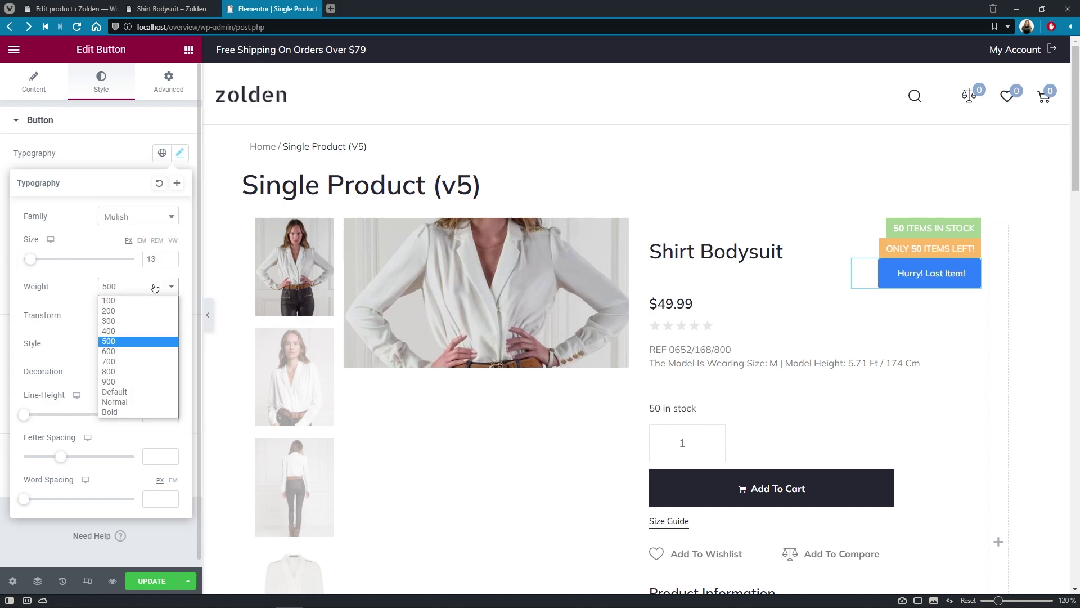
pyautogui.click(143, 342)
pyautogui.click(145, 317)
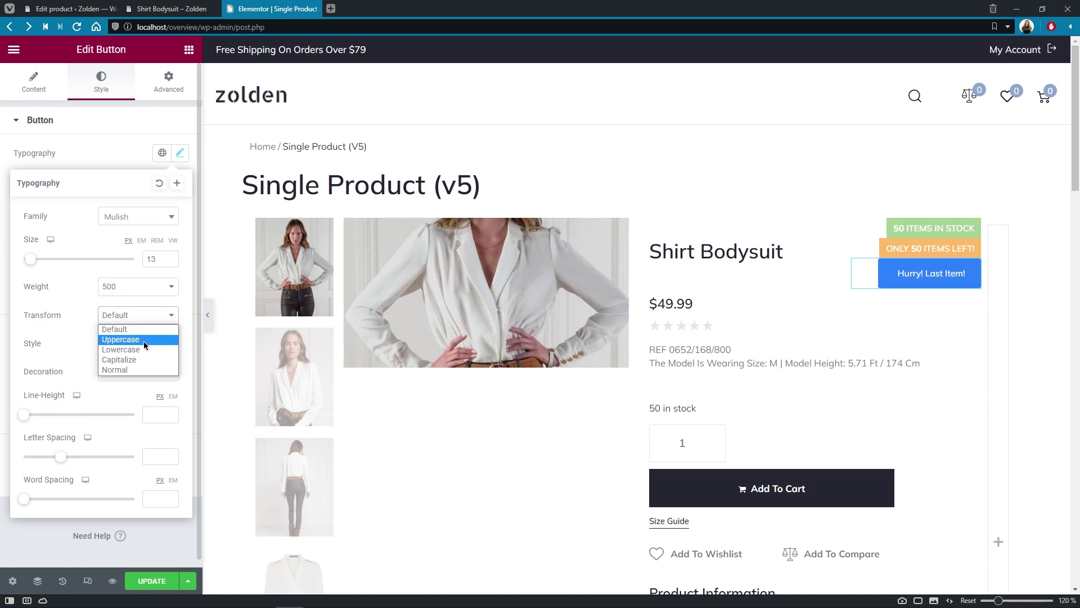
pyautogui.click(145, 339)
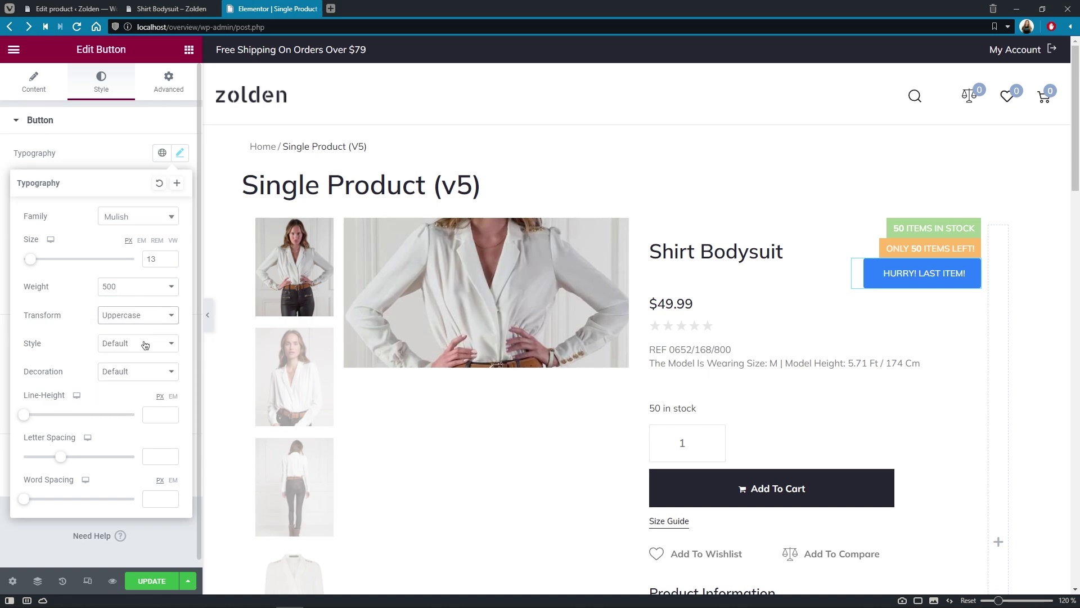
pyautogui.click(100, 155)
# Give the button an orange background (#FF8C00) and white text (#FFFFFF)
pyautogui.click(180, 294)
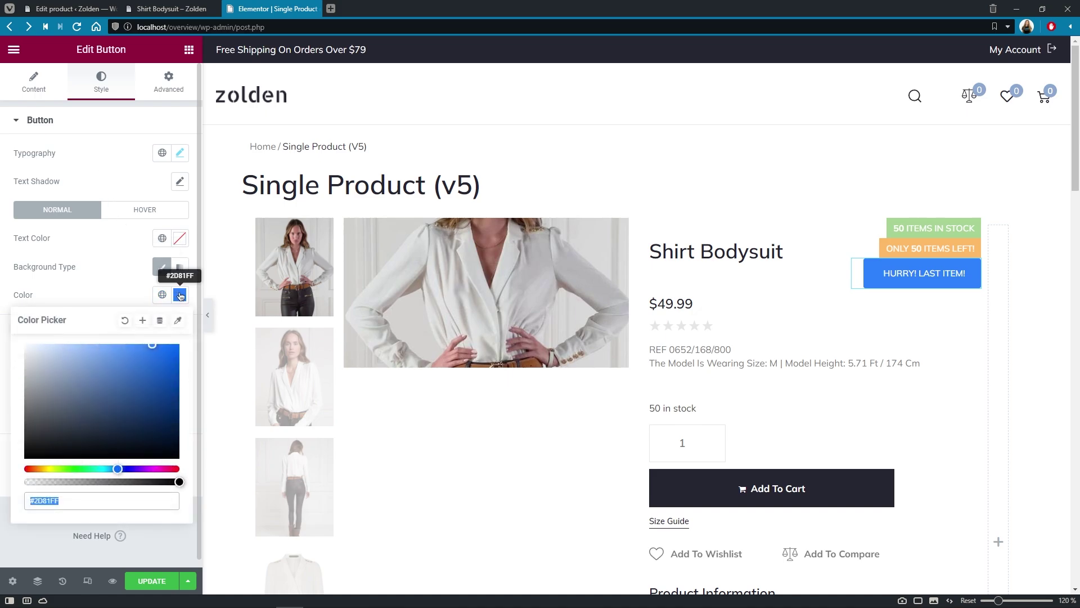
pyautogui.write('#FF8C00')
pyautogui.click(179, 295)
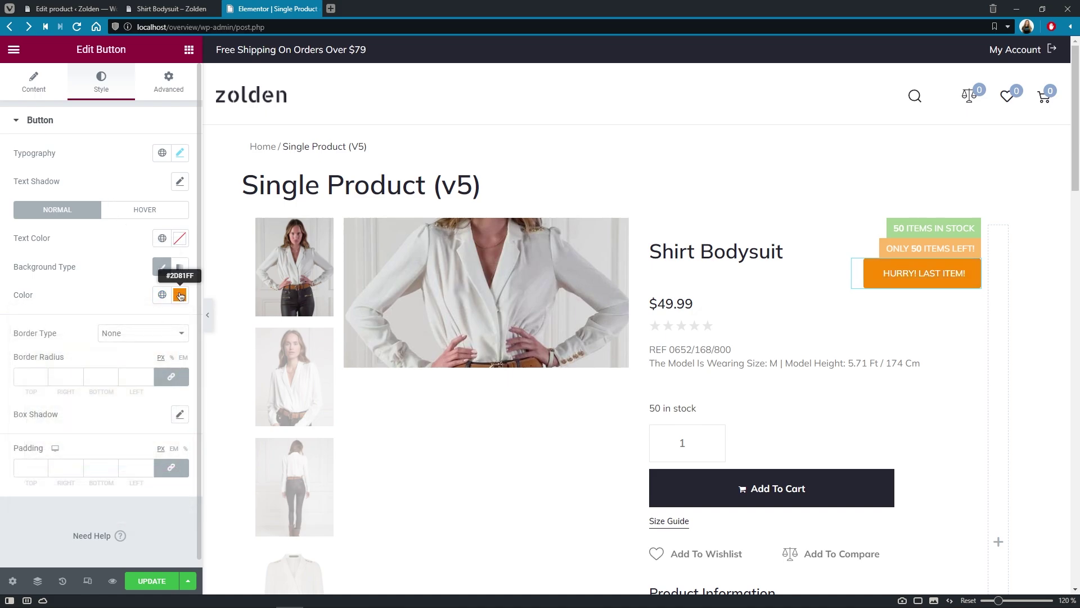
pyautogui.click(179, 238)
pyautogui.moveTo(147, 300); pyautogui.dragTo(19, 288)
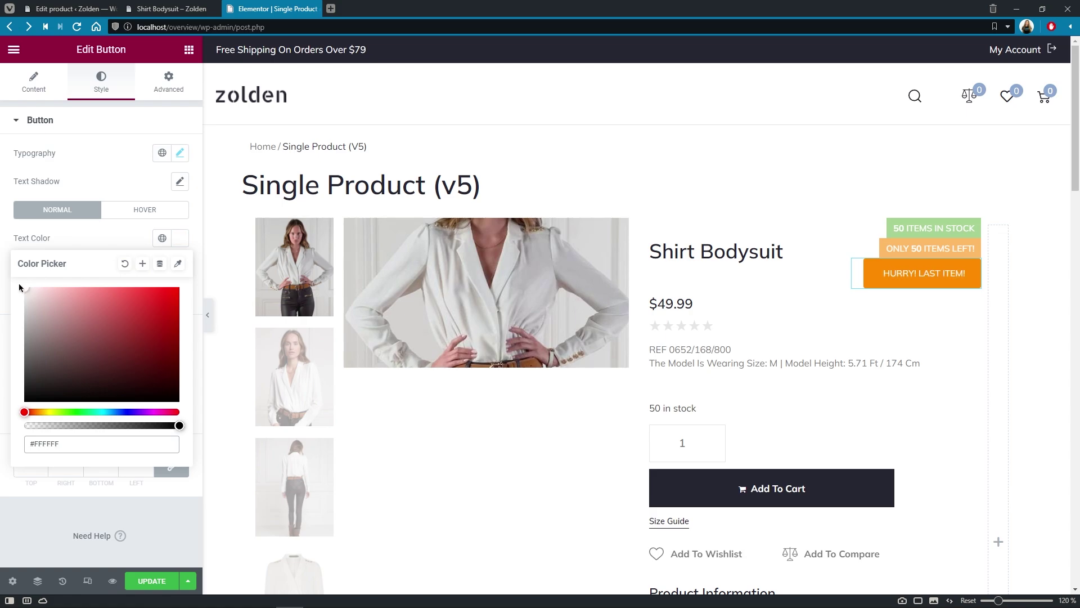
pyautogui.click(92, 242)
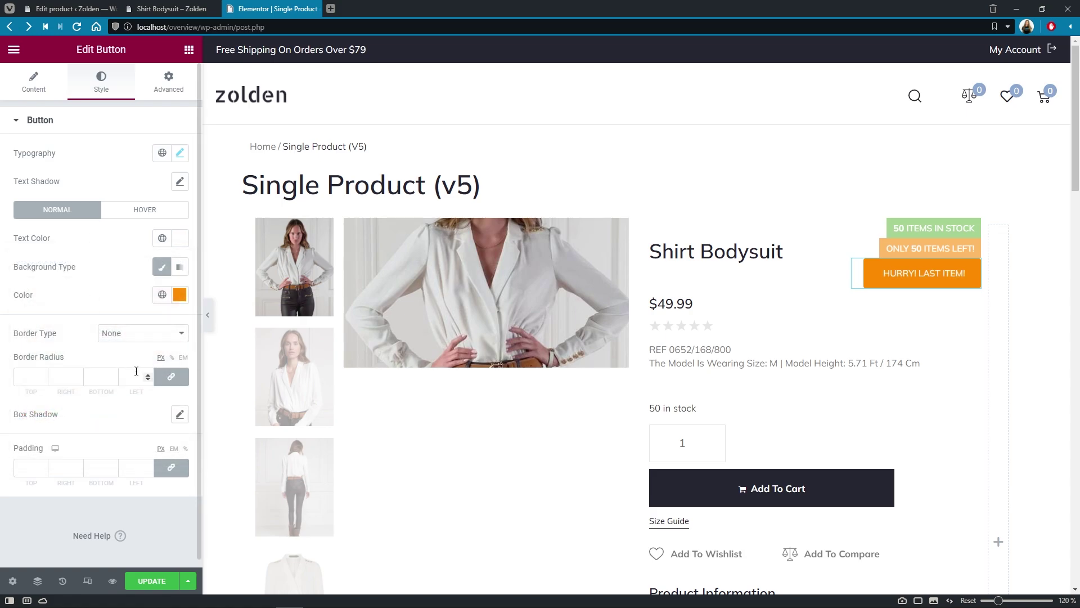
# Set the button's border radius to 0 and its padding to 5 px vertically and 10 px horizontally
pyautogui.click(137, 373)
pyautogui.click(171, 467)
pyautogui.doubleClick(23, 467)
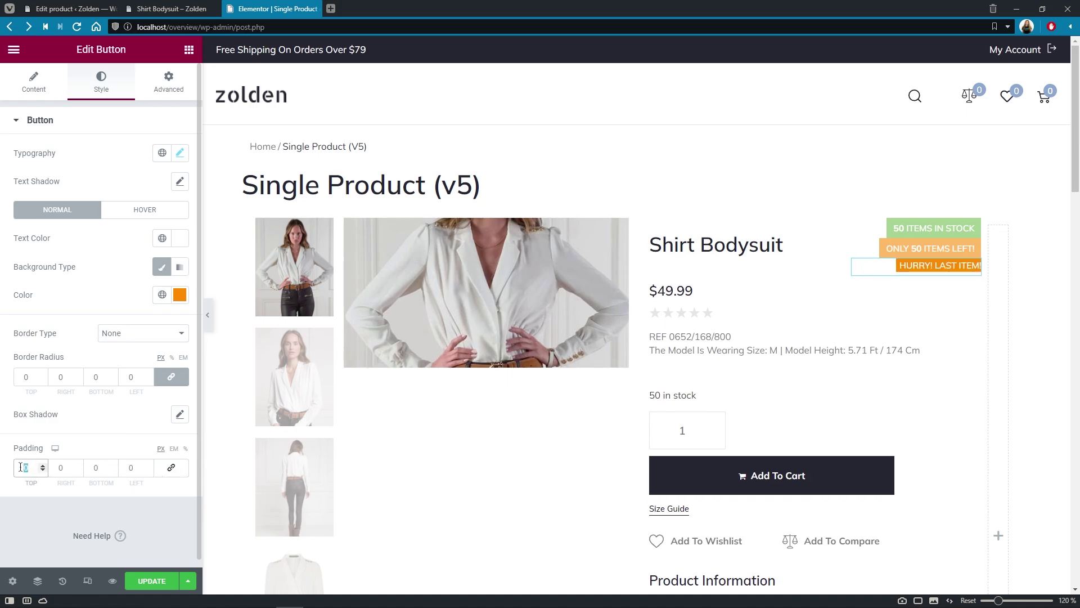
pyautogui.write('5')
pyautogui.doubleClick(97, 468)
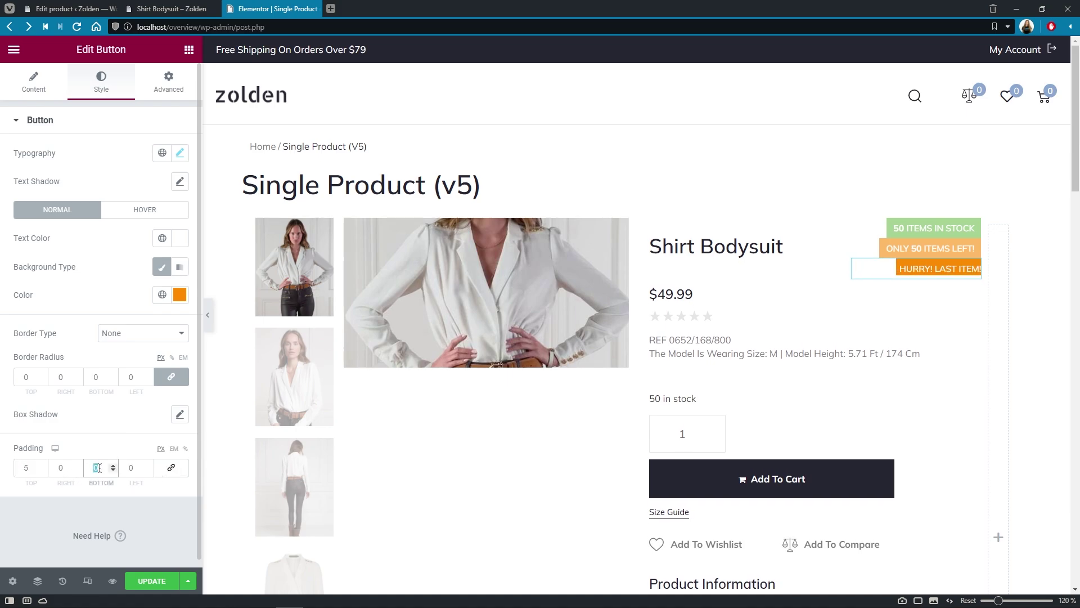
pyautogui.write('5')
pyautogui.doubleClick(60, 468)
pyautogui.write('10')
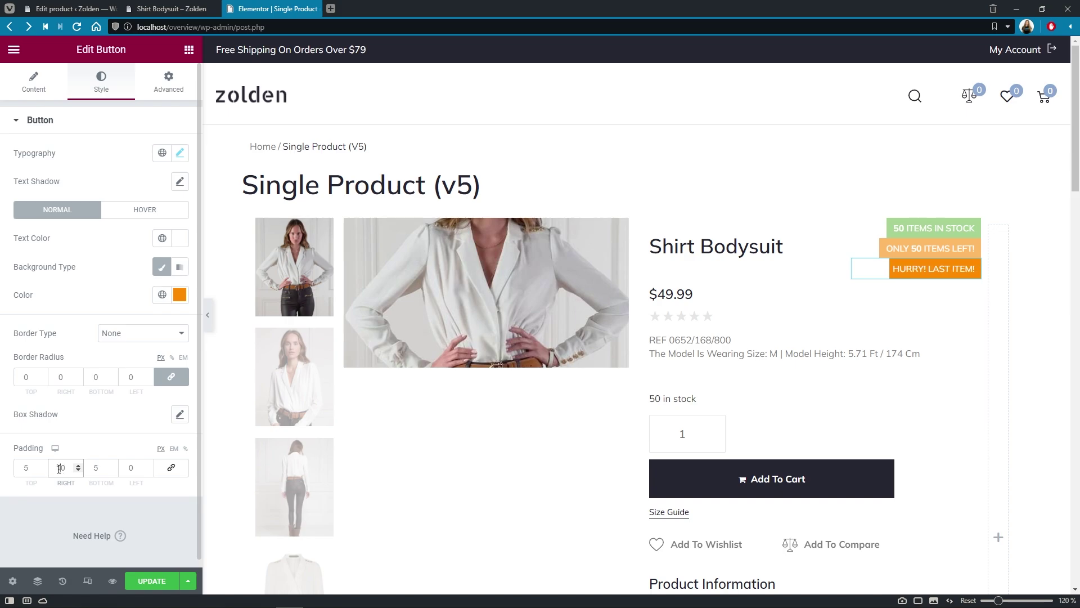
pyautogui.doubleClick(122, 467)
pyautogui.write('10')
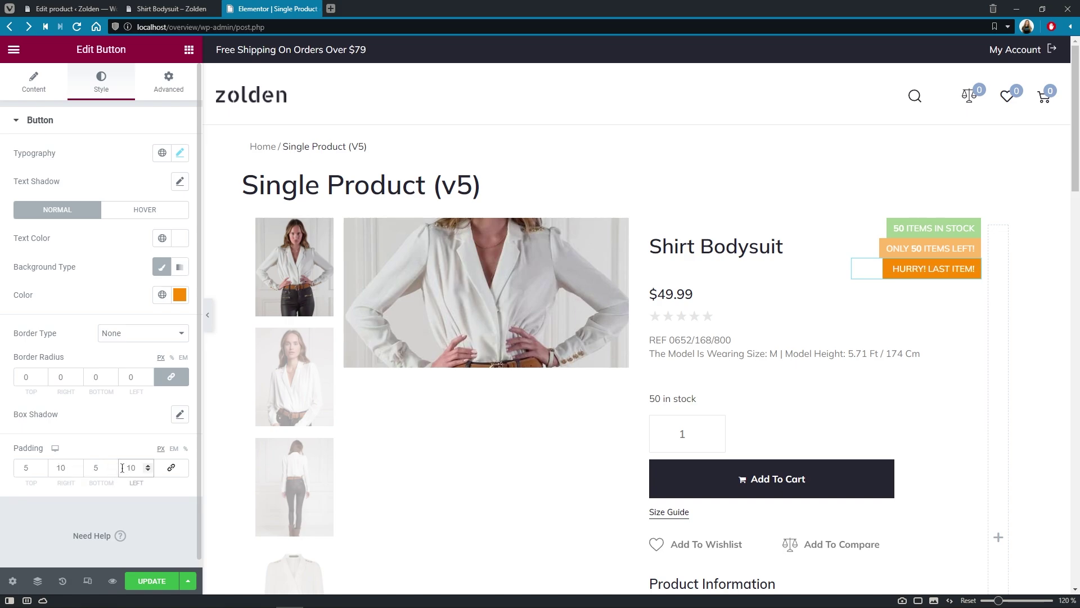
# Enable Dynamic Visibility for the button with the condition type Show element if condition met
pyautogui.click(172, 81)
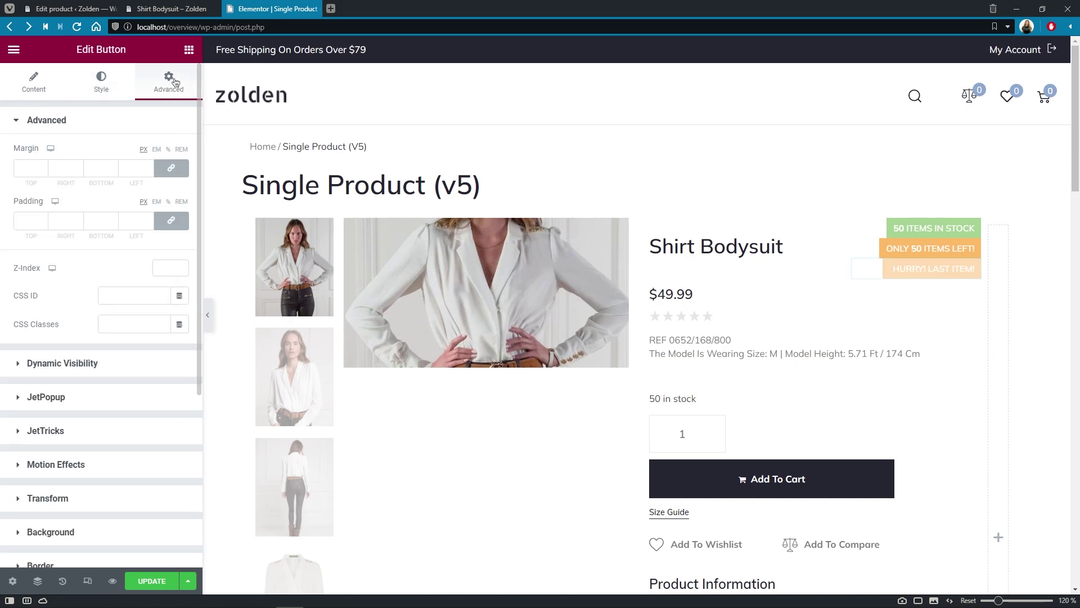
pyautogui.click(116, 363)
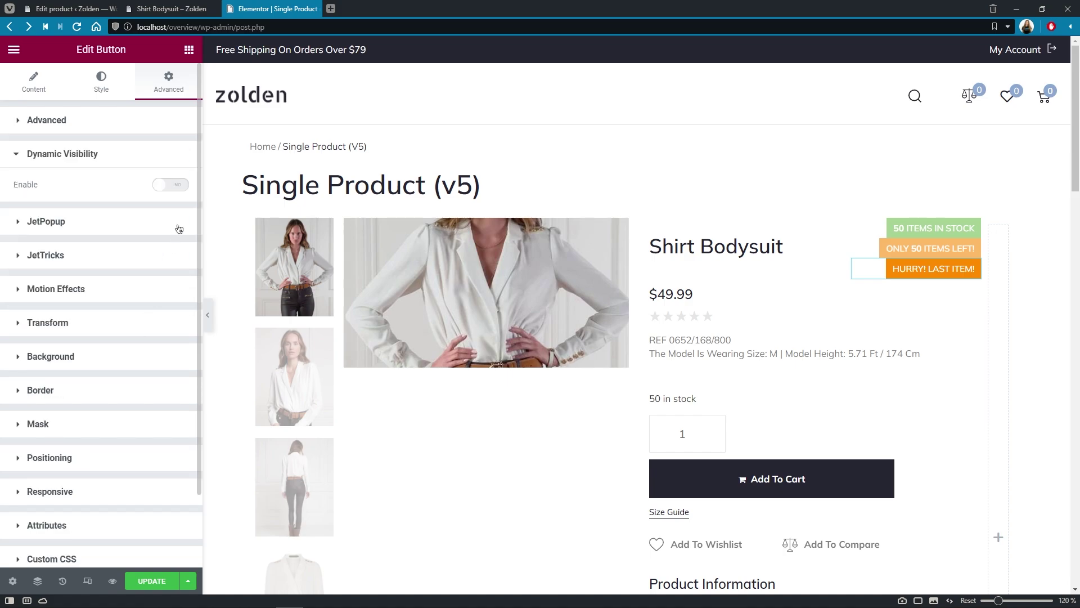
pyautogui.click(181, 185)
pyautogui.click(183, 227)
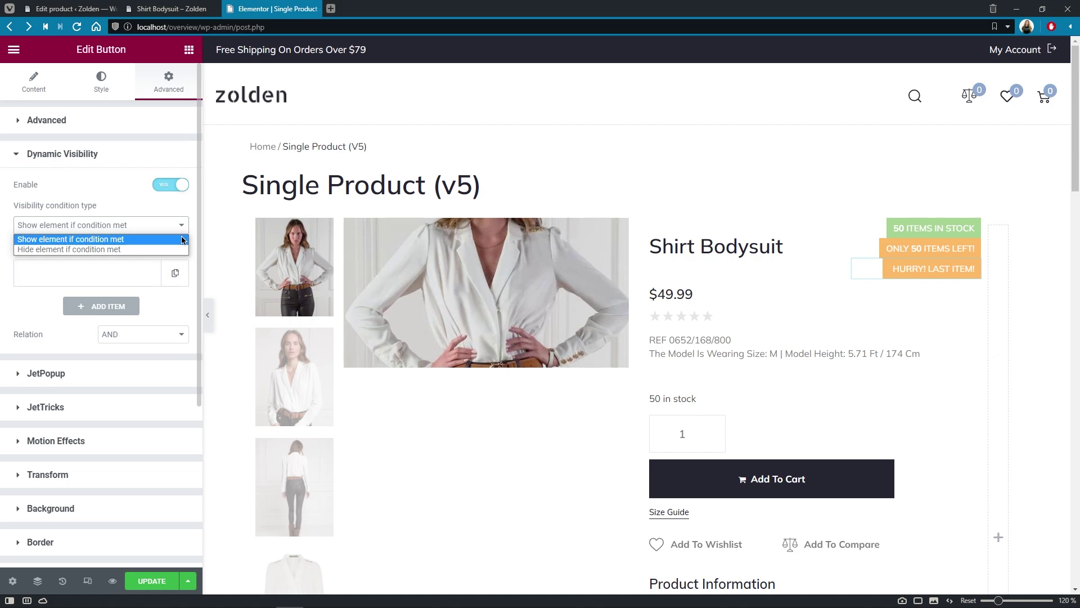
pyautogui.click(181, 239)
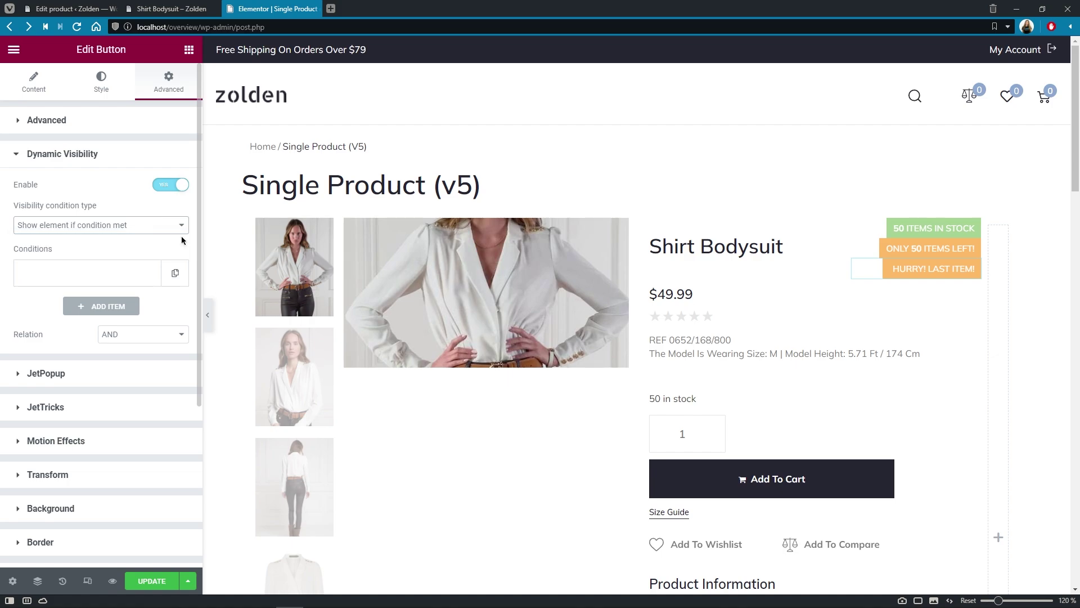
# Define the button's visibility condition as _stock Equal to 1 and save the template
pyautogui.click(115, 274)
pyautogui.click(148, 320)
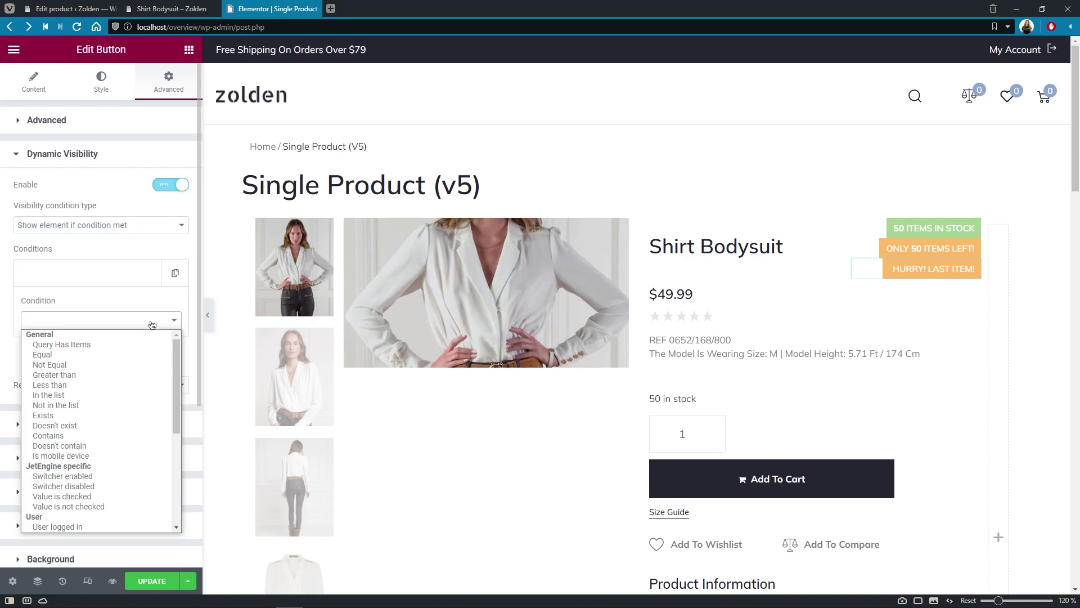
pyautogui.click(141, 350)
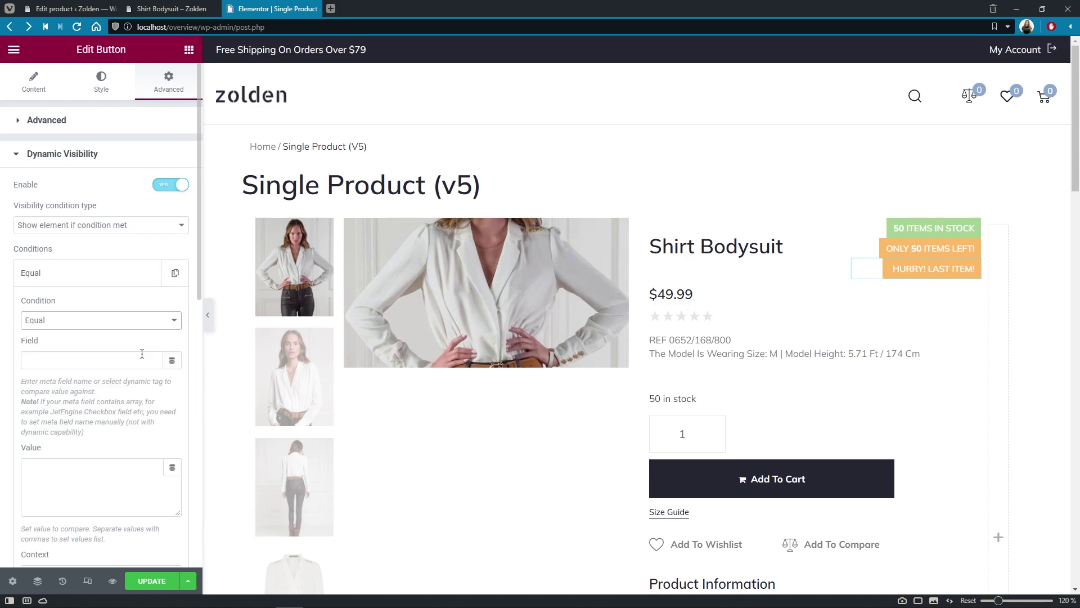
pyautogui.click(142, 361)
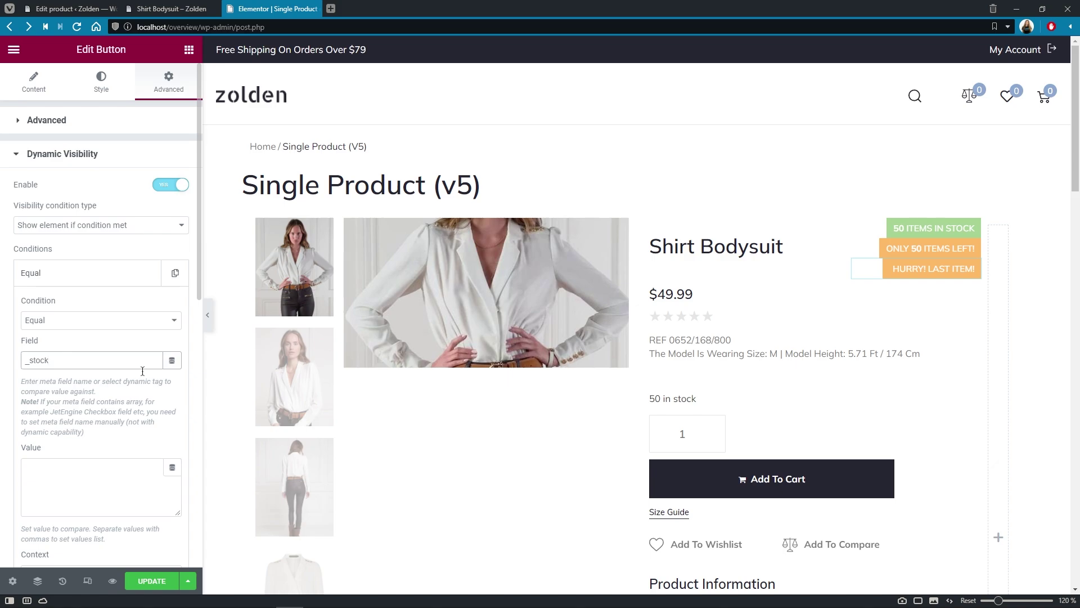
pyautogui.click(114, 471)
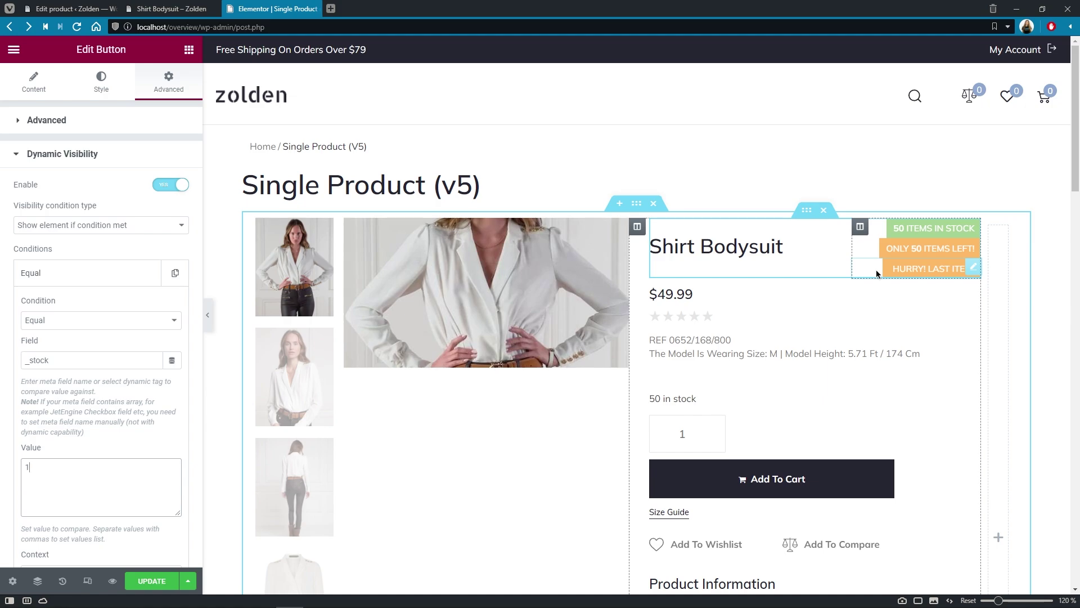
pyautogui.click(158, 582)
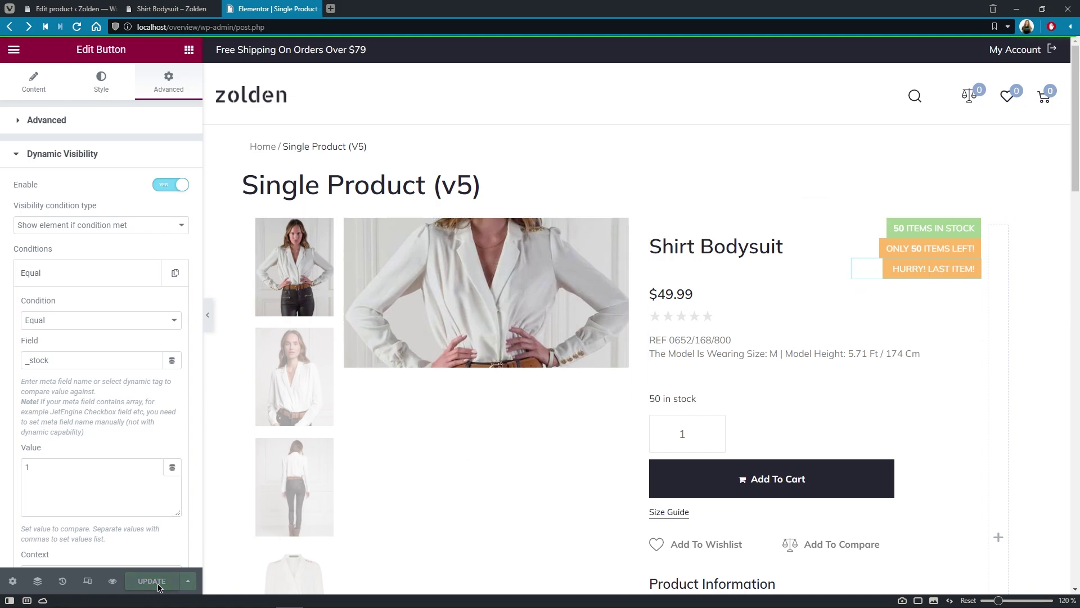
# Update the Shirt Bodysuit product with a stock quantity of 1 and reload its live page
pyautogui.click(50, 12)
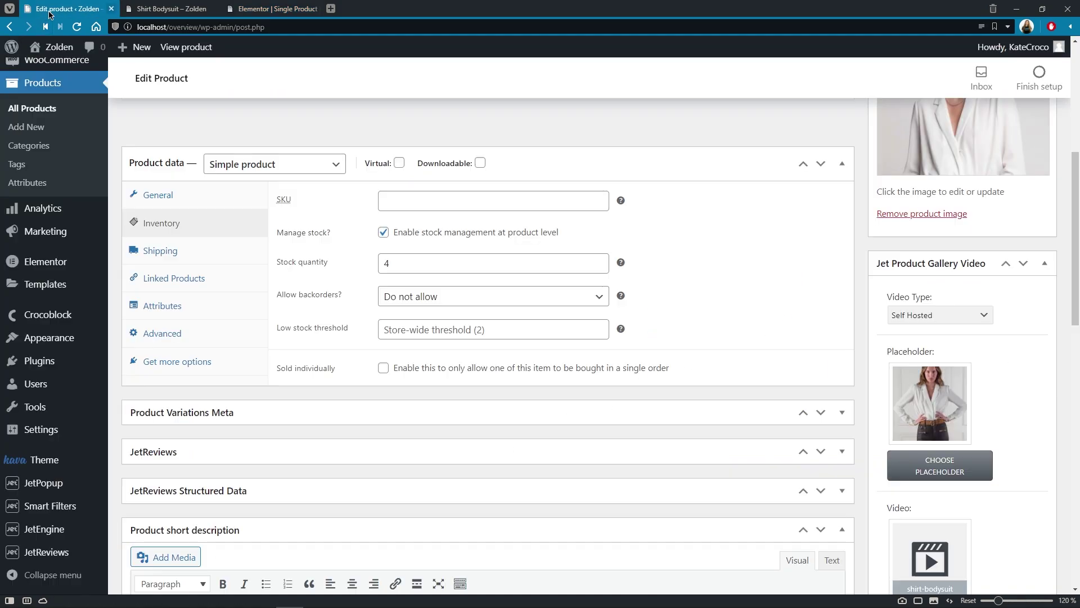
pyautogui.click(429, 265)
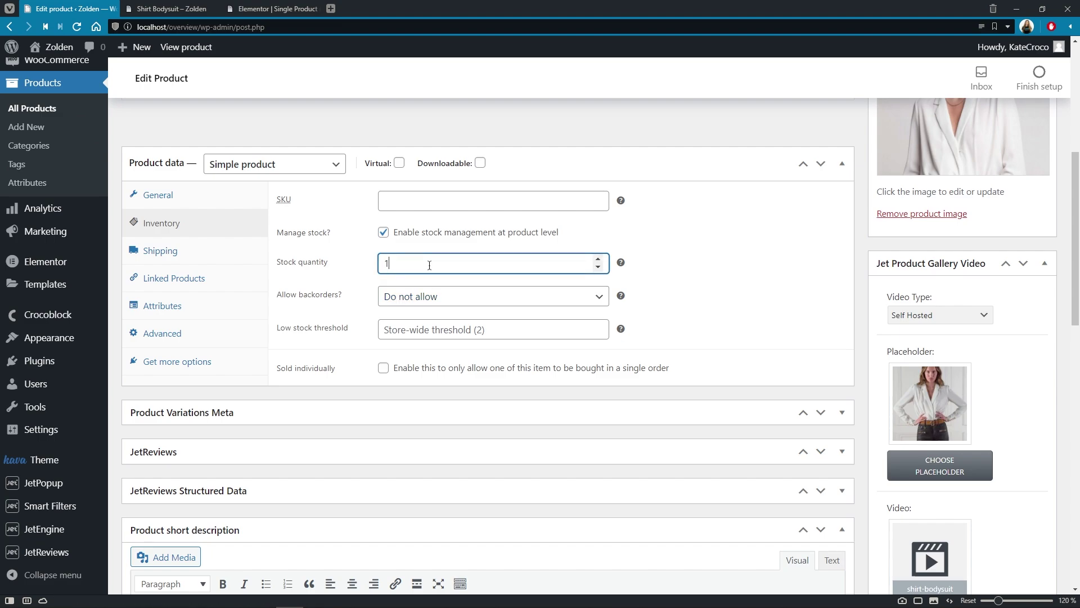
pyautogui.moveTo(1075, 304); pyautogui.dragTo(1075, 198)
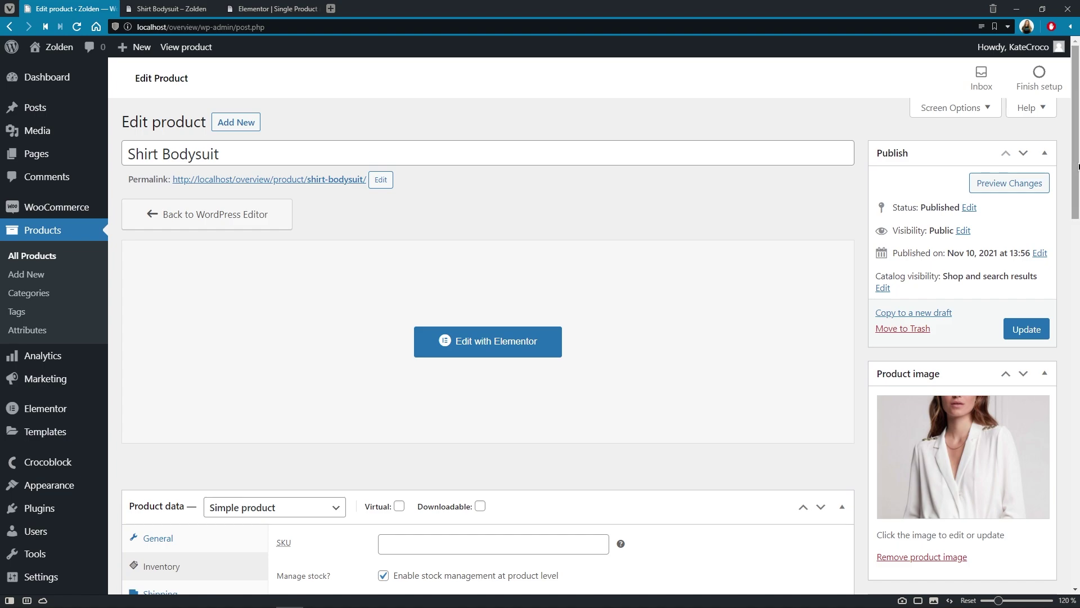
pyautogui.click(1032, 331)
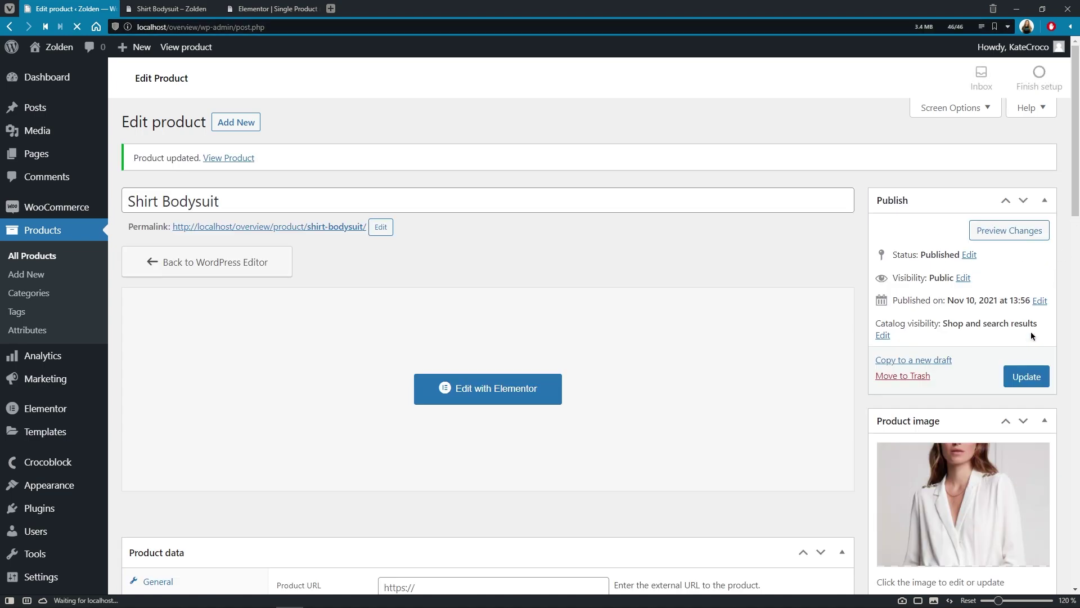
pyautogui.click(165, 8)
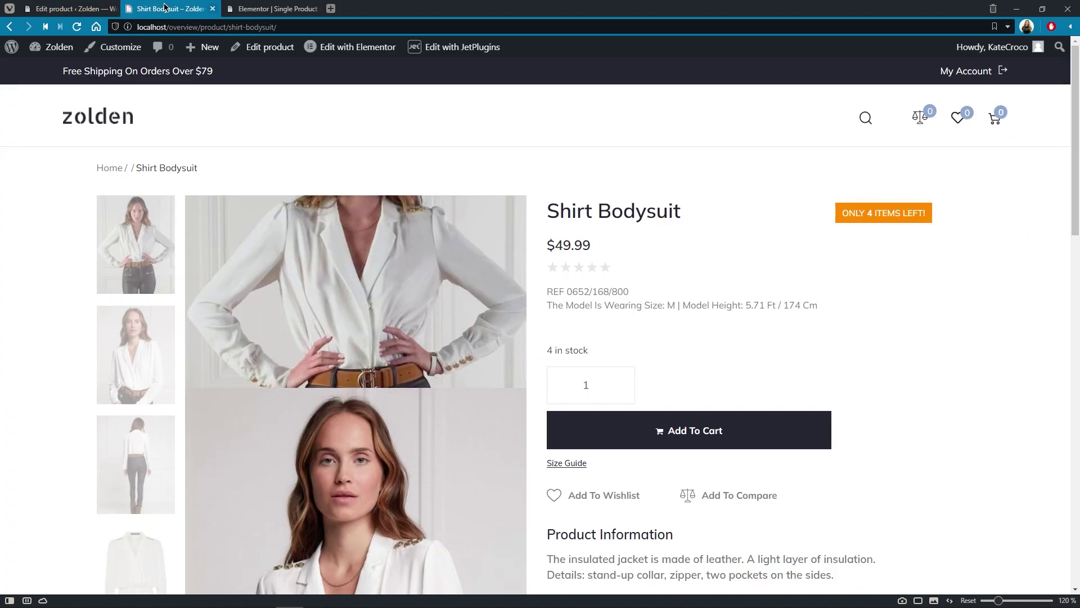
pyautogui.press('F5')
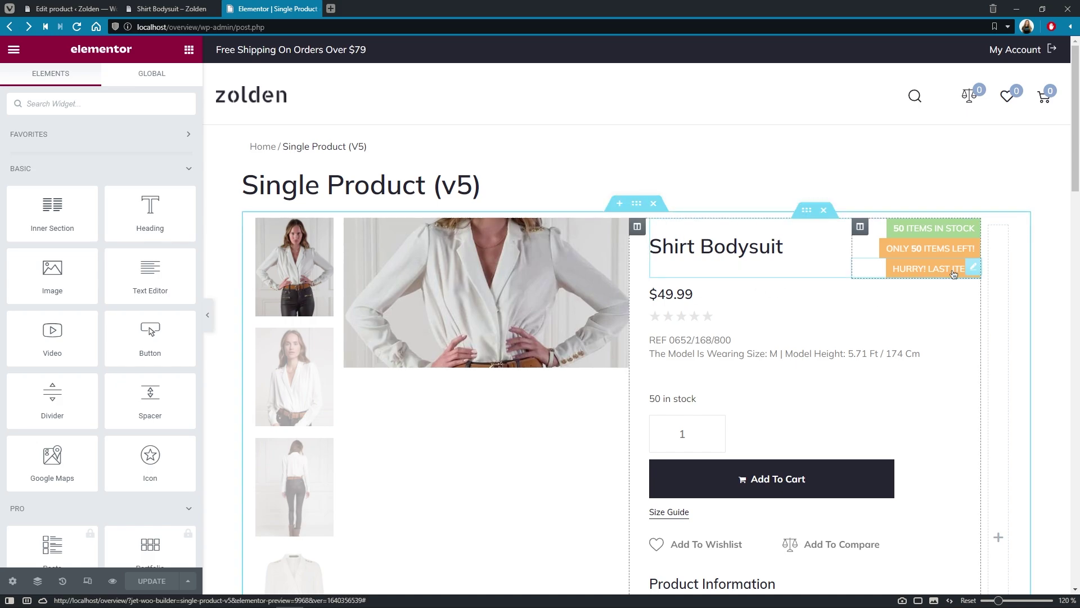
# Duplicate the "Hurry! Last item!" button in the single product template
pyautogui.rightClick(951, 275)
pyautogui.click(966, 303)
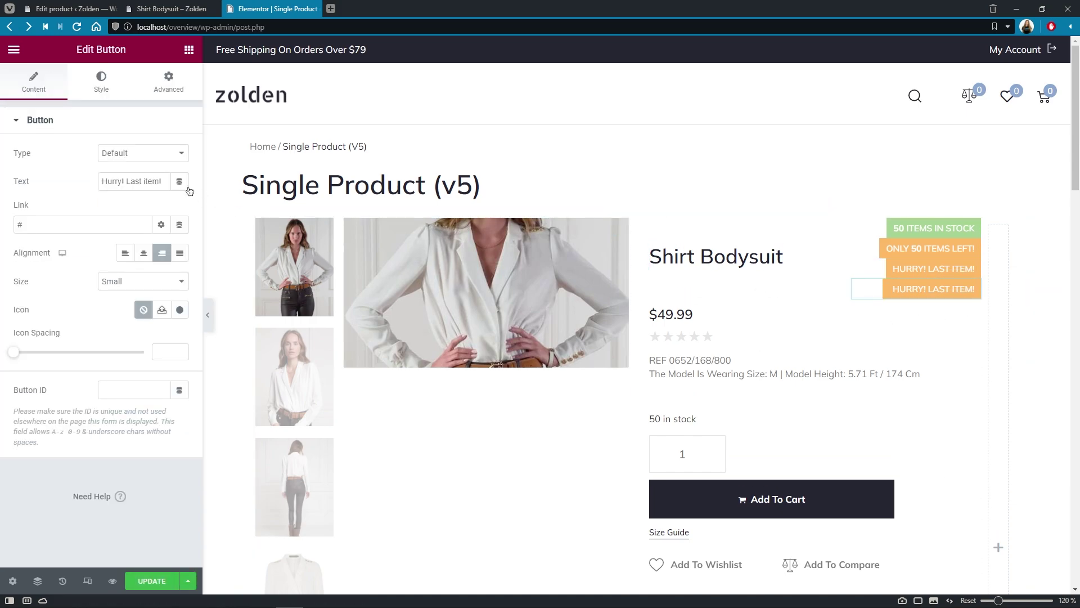
# Set the duplicated button's text to "Sold out" and its background color to #B02620
pyautogui.tripleClick(165, 181)
pyautogui.write('Sold ou')
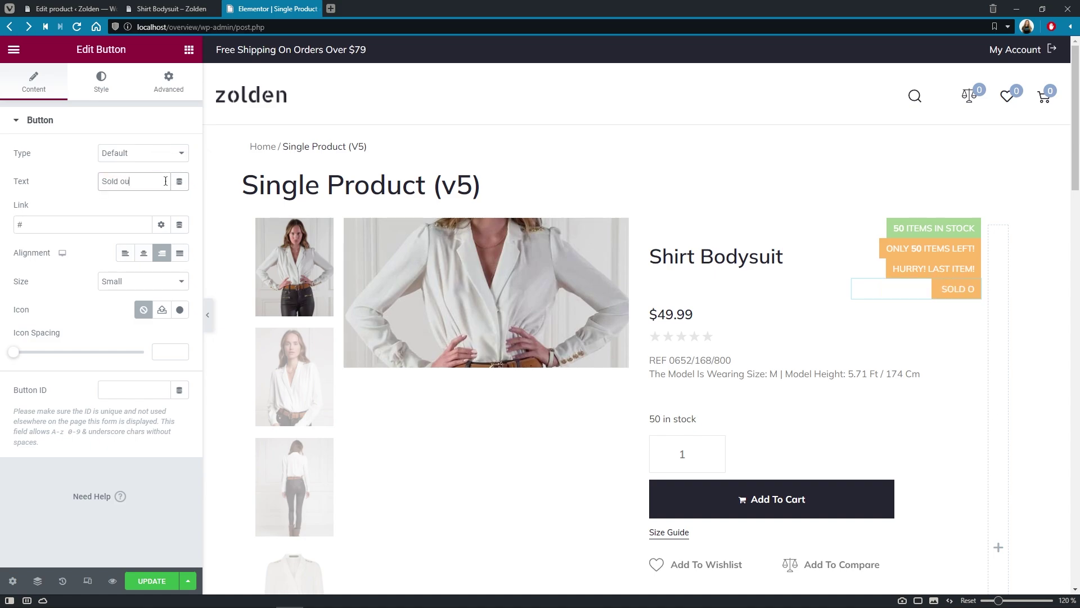
pyautogui.write('t')
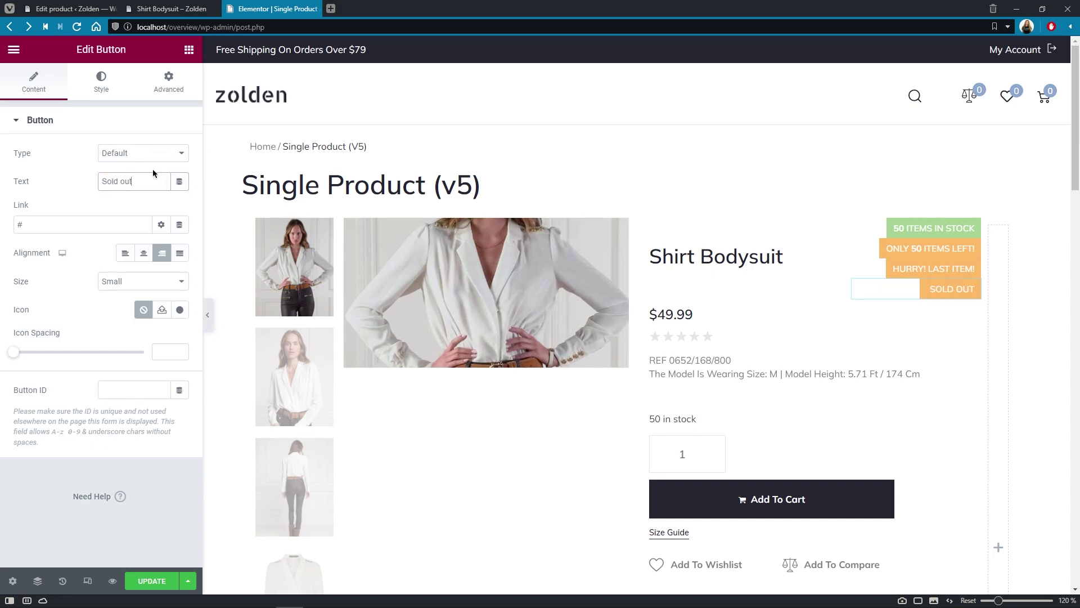
pyautogui.click(101, 81)
pyautogui.click(180, 294)
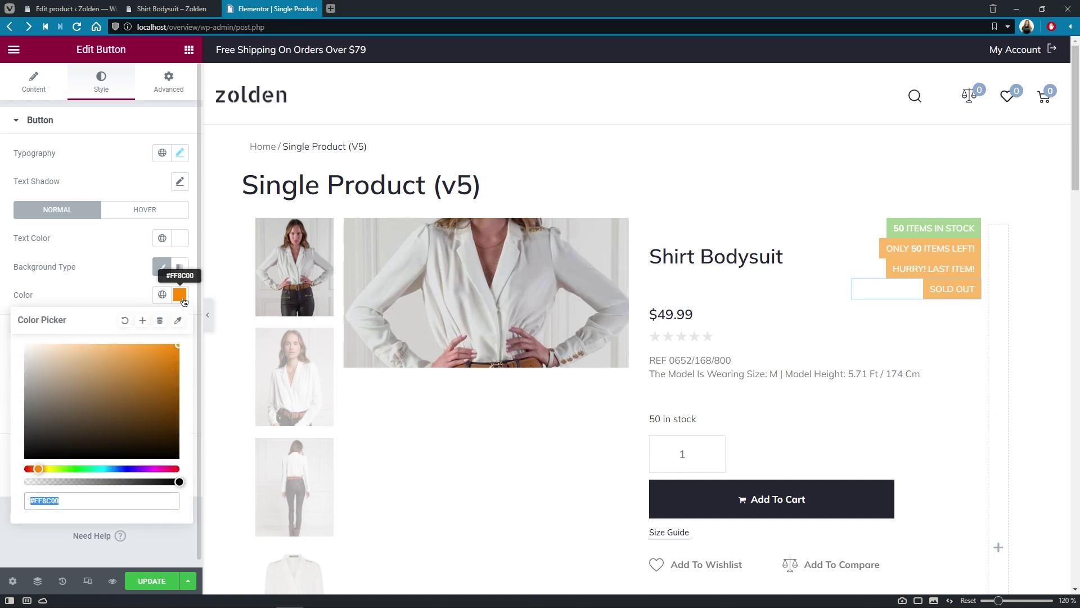
pyautogui.write('#B02620')
pyautogui.click(181, 298)
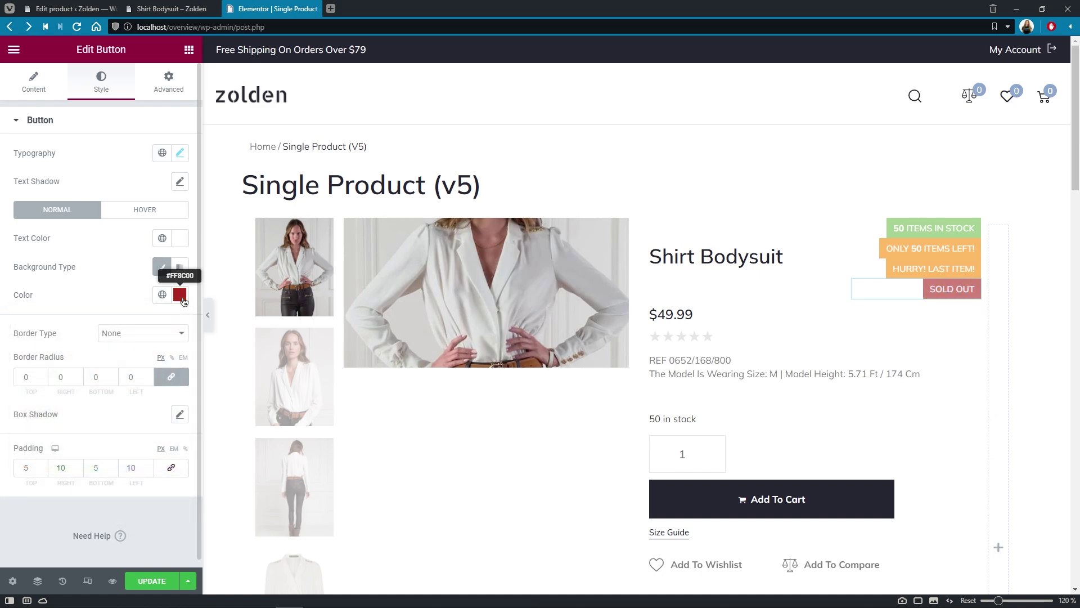
# Set the "Sold out" button's visibility condition to _stock_status Equal to outofstock and save the template
pyautogui.click(179, 93)
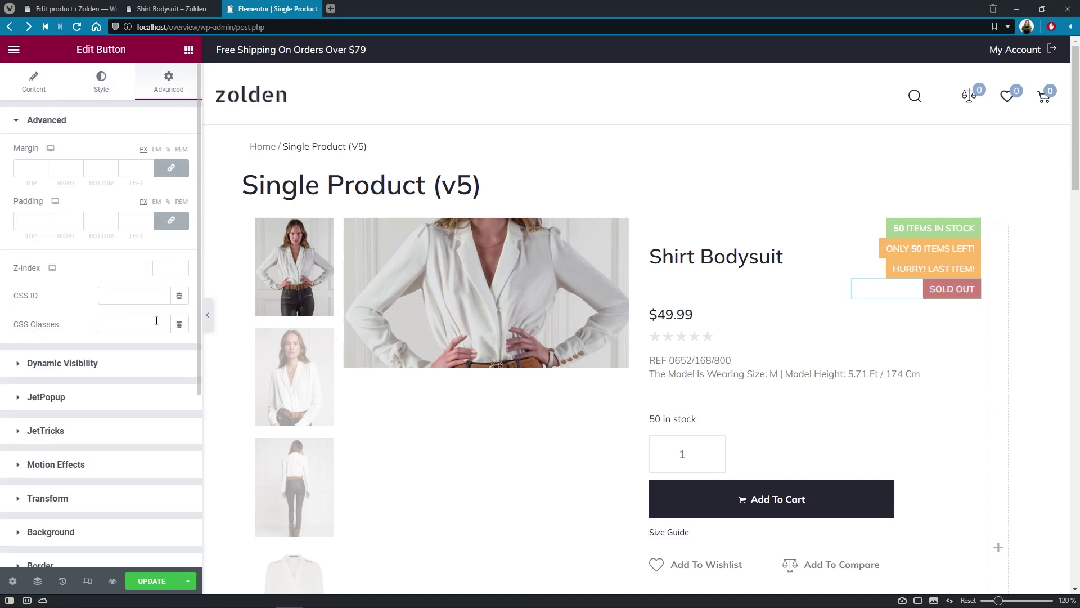
pyautogui.click(142, 364)
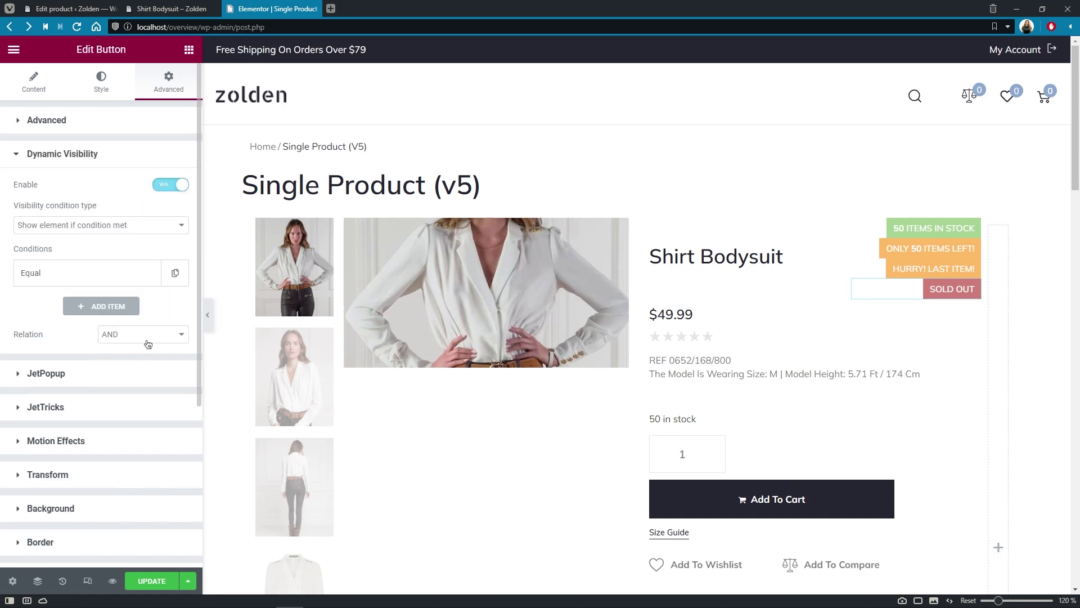
pyautogui.click(138, 275)
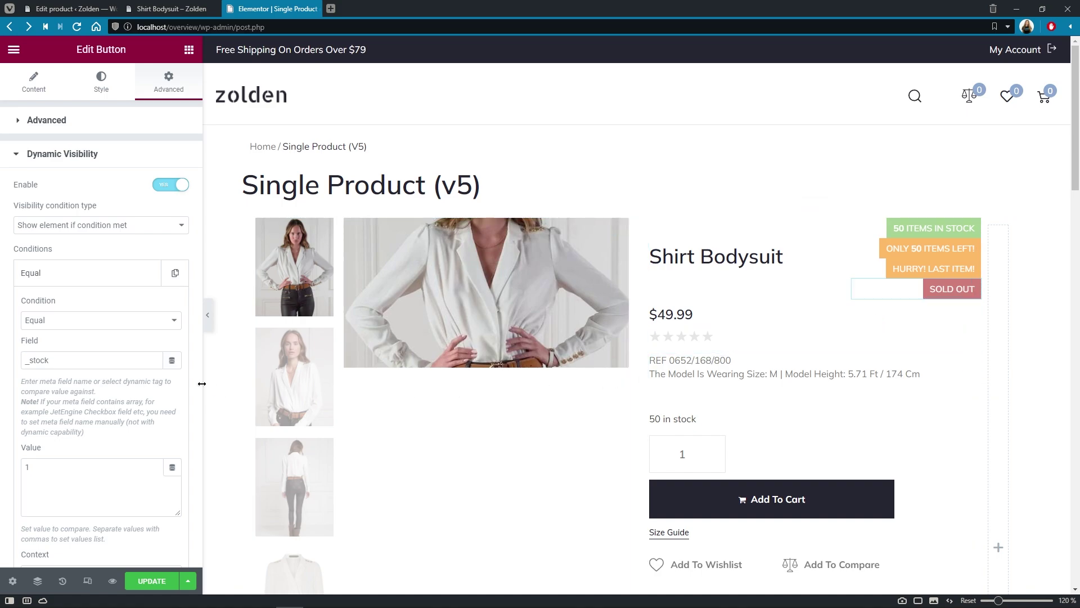
pyautogui.click(140, 361)
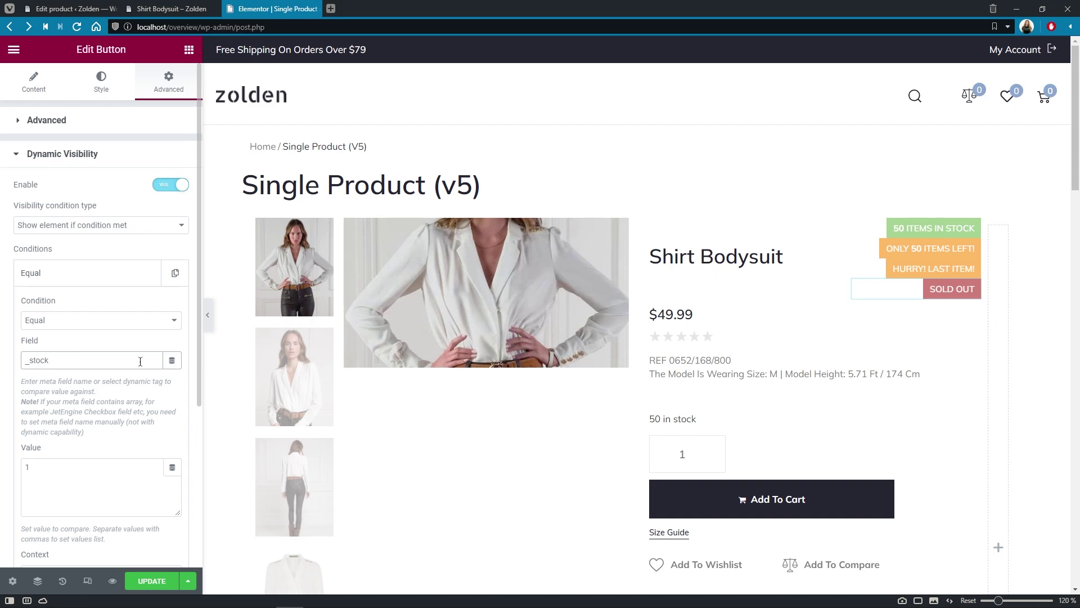
pyautogui.write('_status')
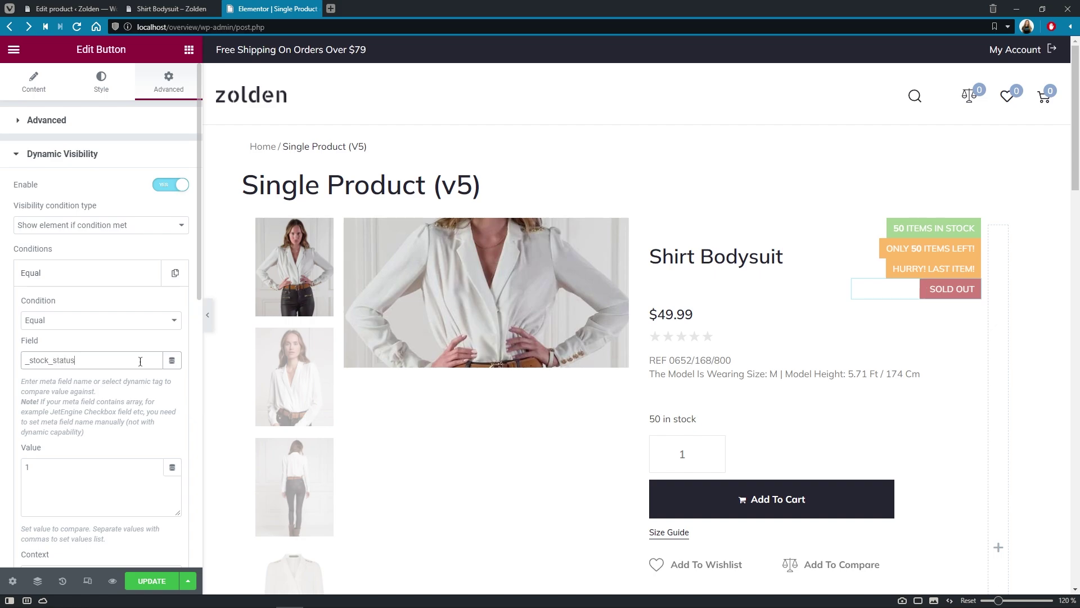
pyautogui.click(141, 472)
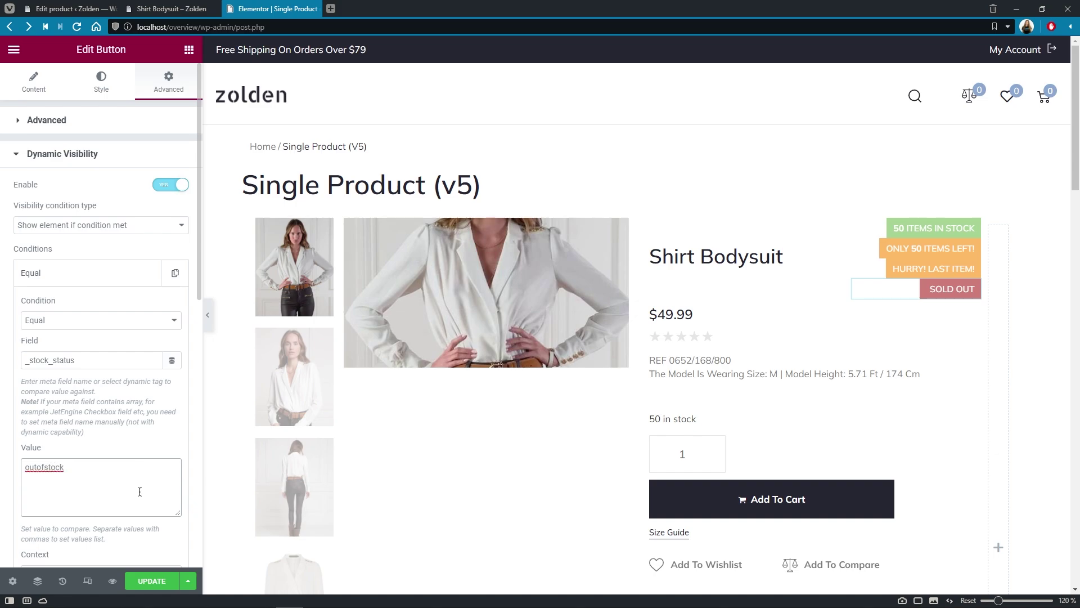
pyautogui.click(155, 581)
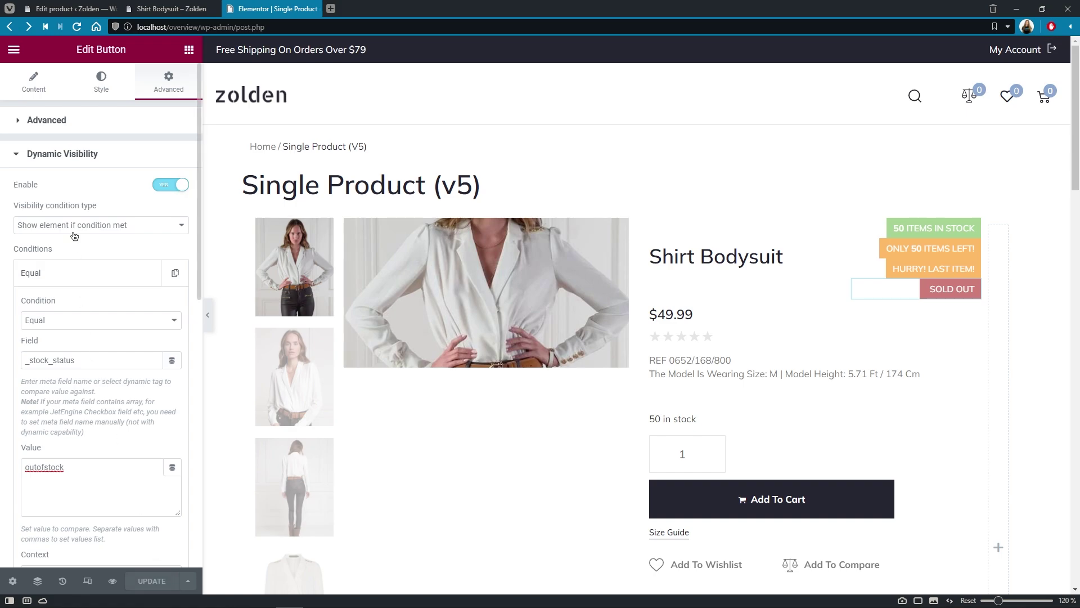
# Update the Shirt Bodysuit product with stock management disabled and stock status Out of stock, and reload its live page
pyautogui.click(68, 8)
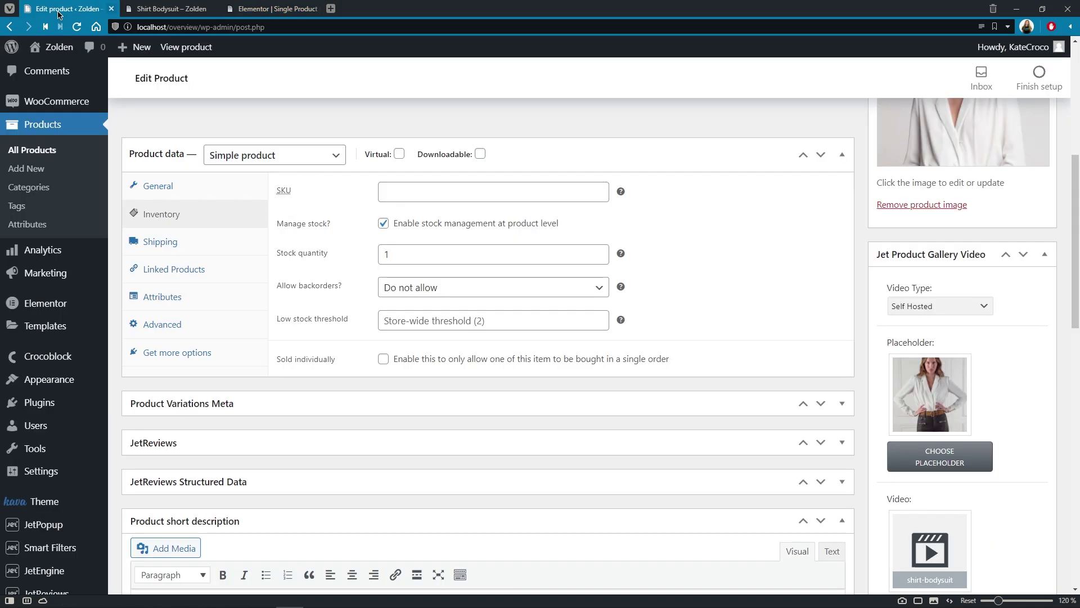
pyautogui.click(383, 224)
pyautogui.click(580, 260)
pyautogui.click(591, 283)
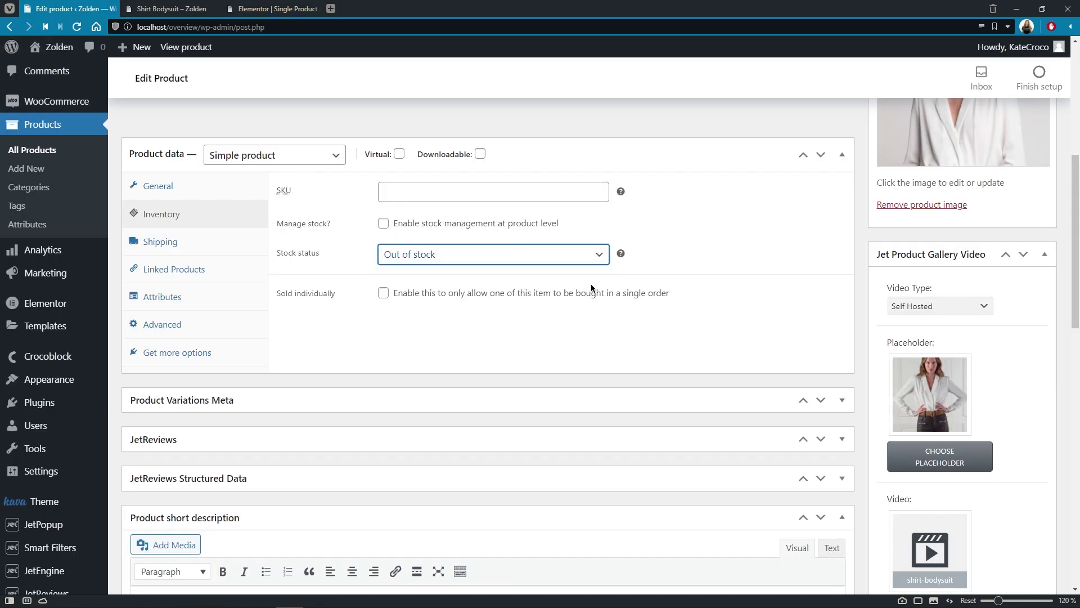
pyautogui.scroll(5, 1012, 311)
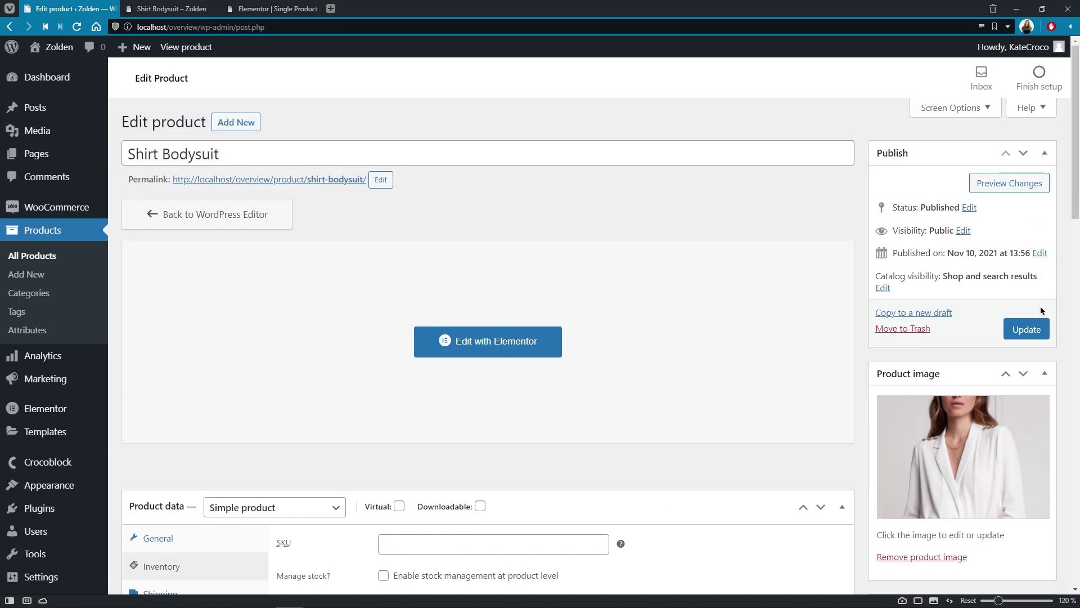
pyautogui.click(1031, 331)
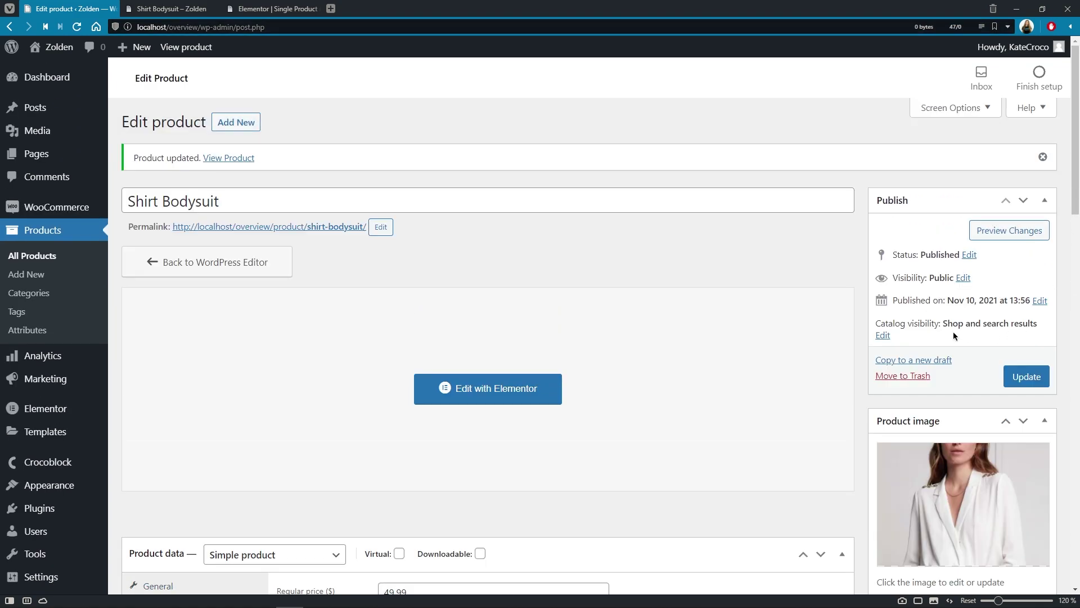
pyautogui.click(187, 15)
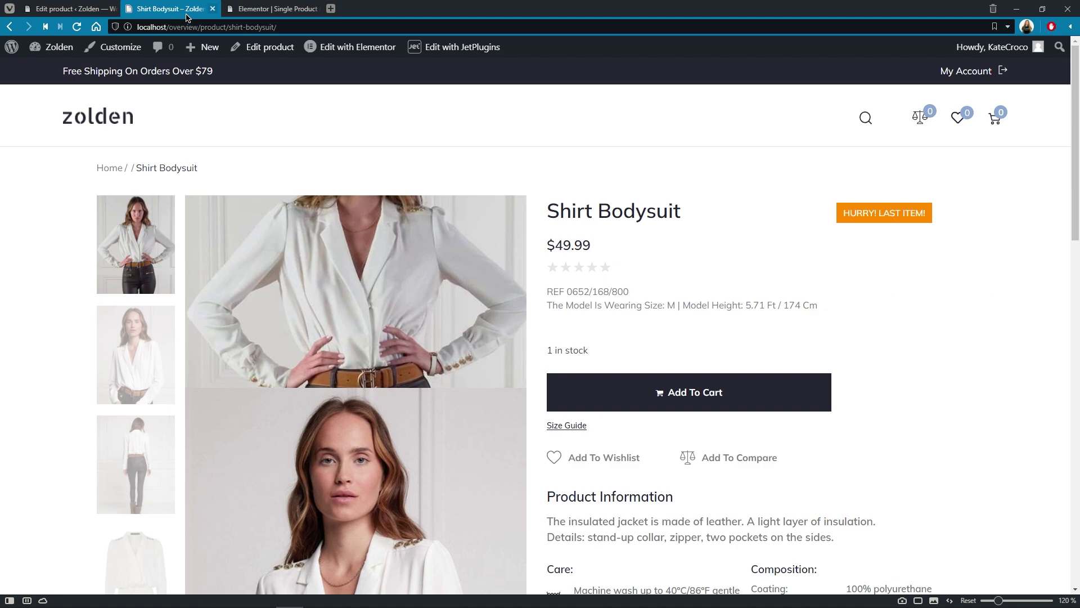
pyautogui.press('F5')
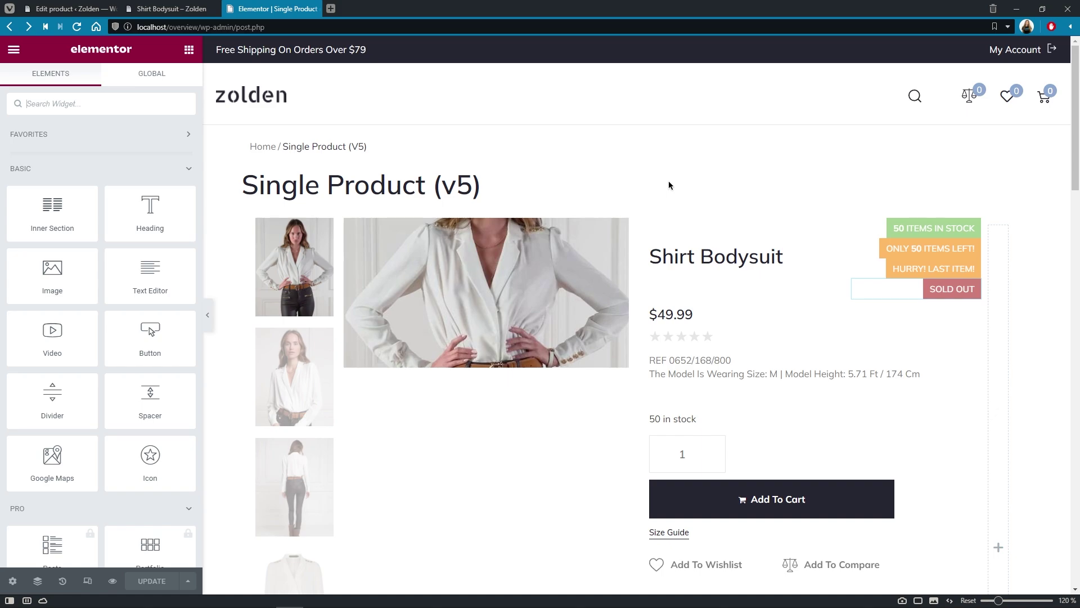
# Duplicate the "Sold out" button in the single product template and set the copy's text to "Coming soon"
pyautogui.rightClick(949, 292)
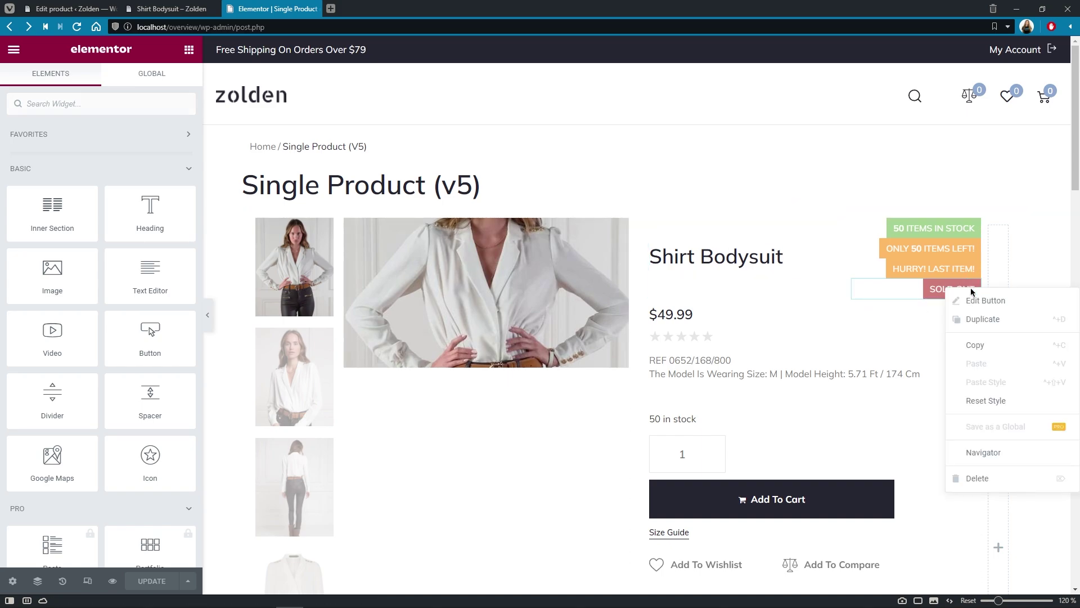
pyautogui.click(976, 319)
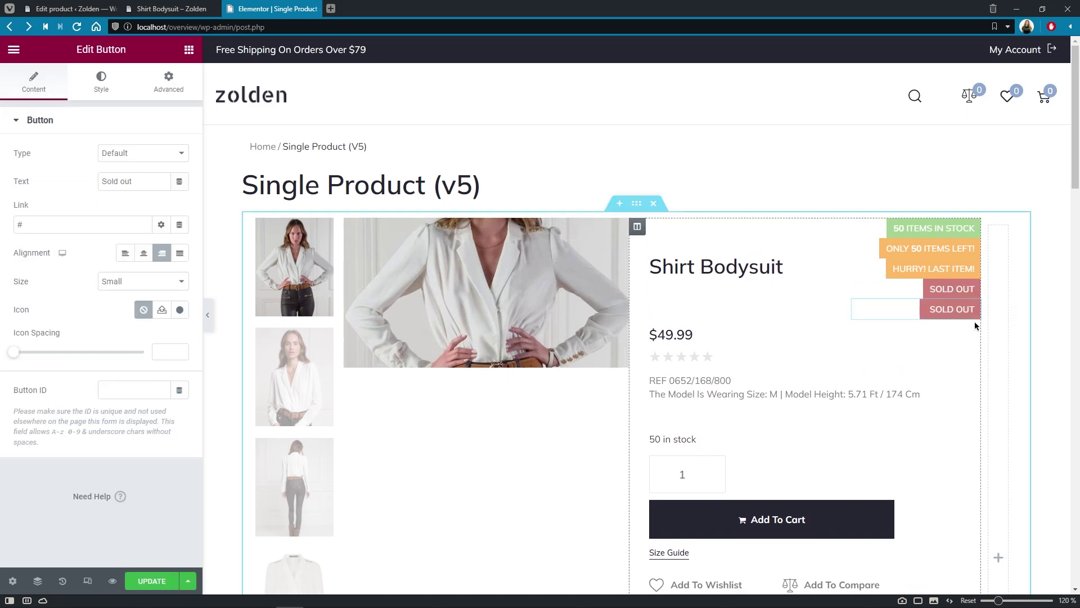
pyautogui.click(154, 180)
pyautogui.hotkey('ctrl', 'a')
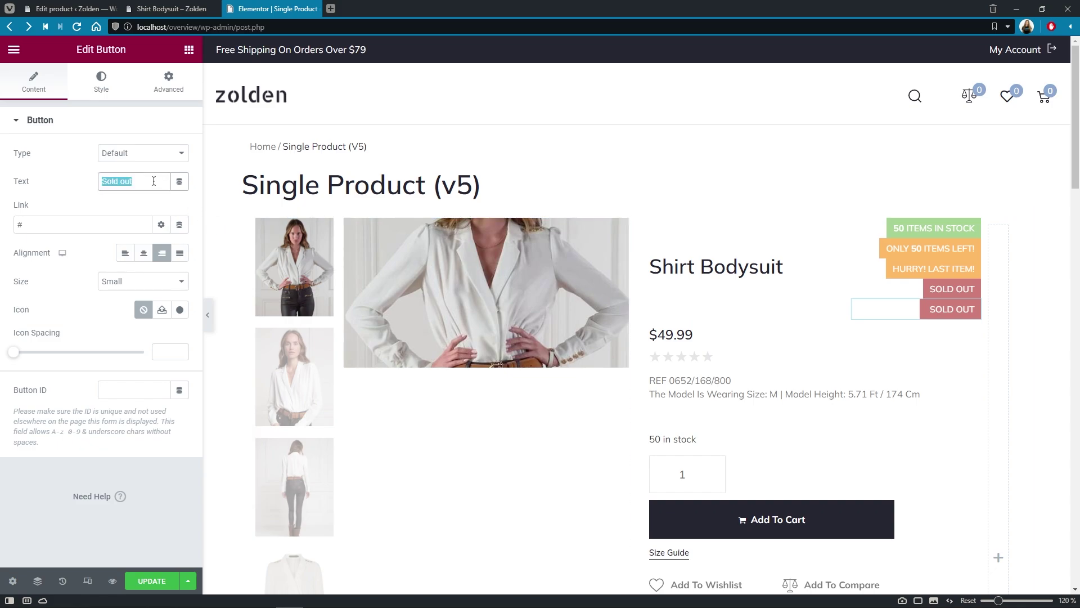
pyautogui.write('Coming soon')
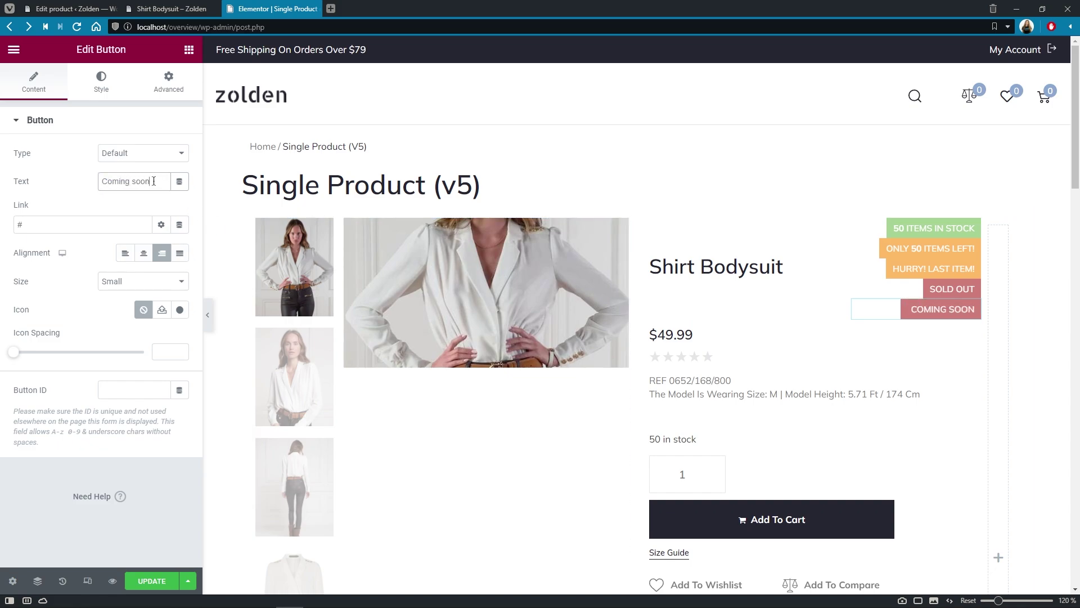
# Set the "Coming soon" button's background color to #2D60DD
pyautogui.click(105, 86)
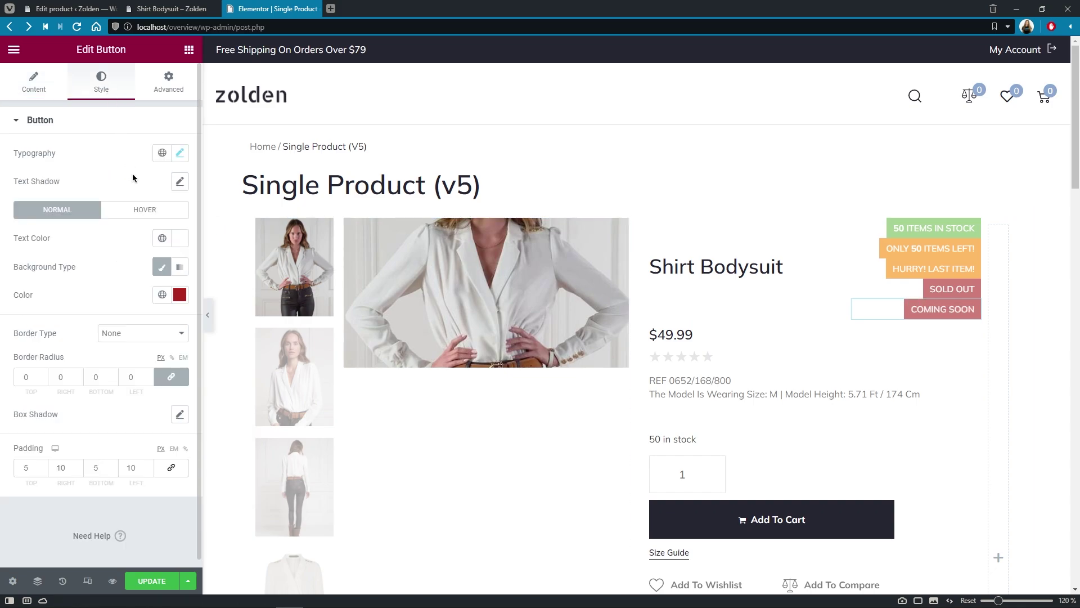
pyautogui.click(179, 294)
pyautogui.write('#2D60DD')
pyautogui.click(180, 295)
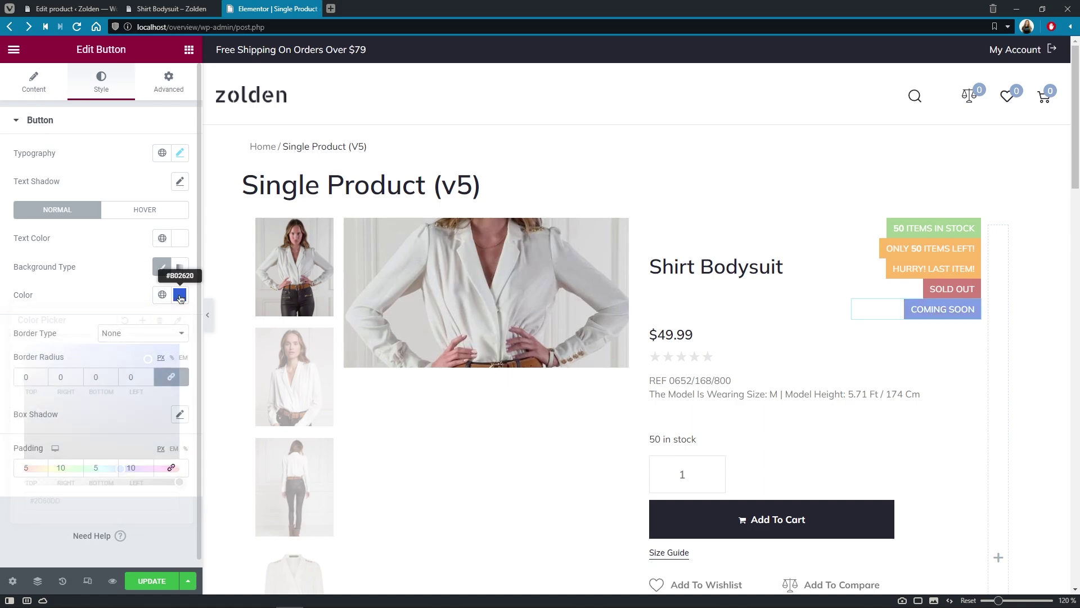
# Set the "Coming soon" button's _stock_status visibility condition value to onbackorder and save the template
pyautogui.click(172, 87)
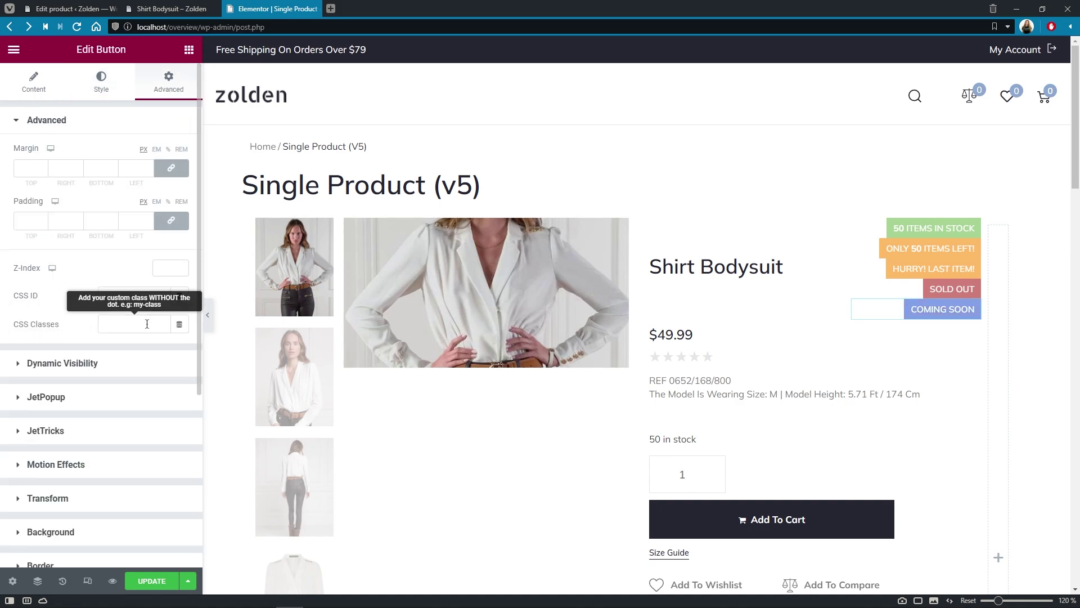
pyautogui.click(145, 363)
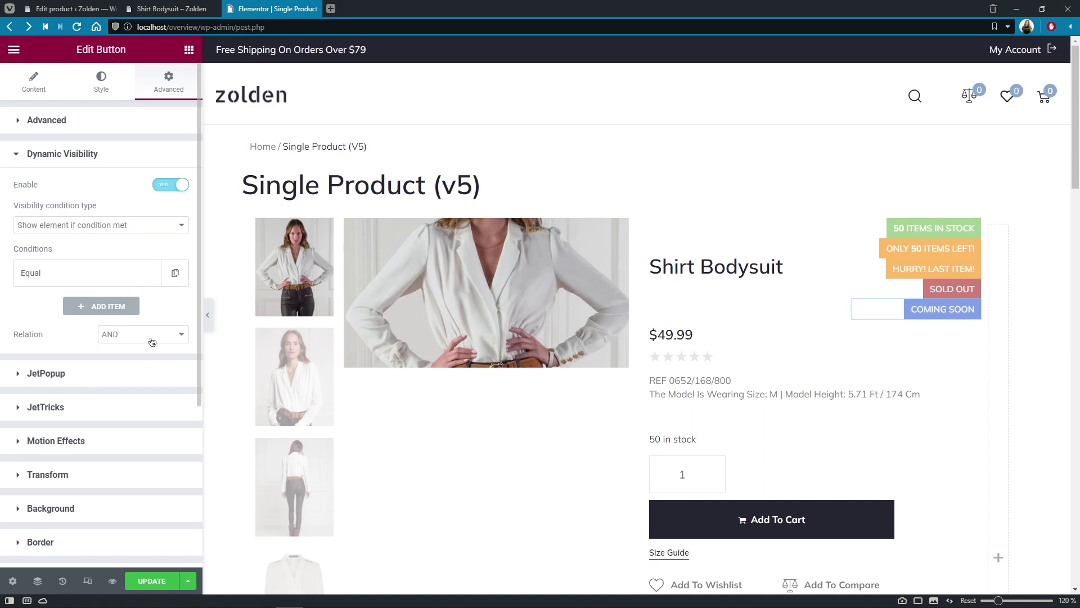
pyautogui.click(136, 280)
pyautogui.doubleClick(119, 467)
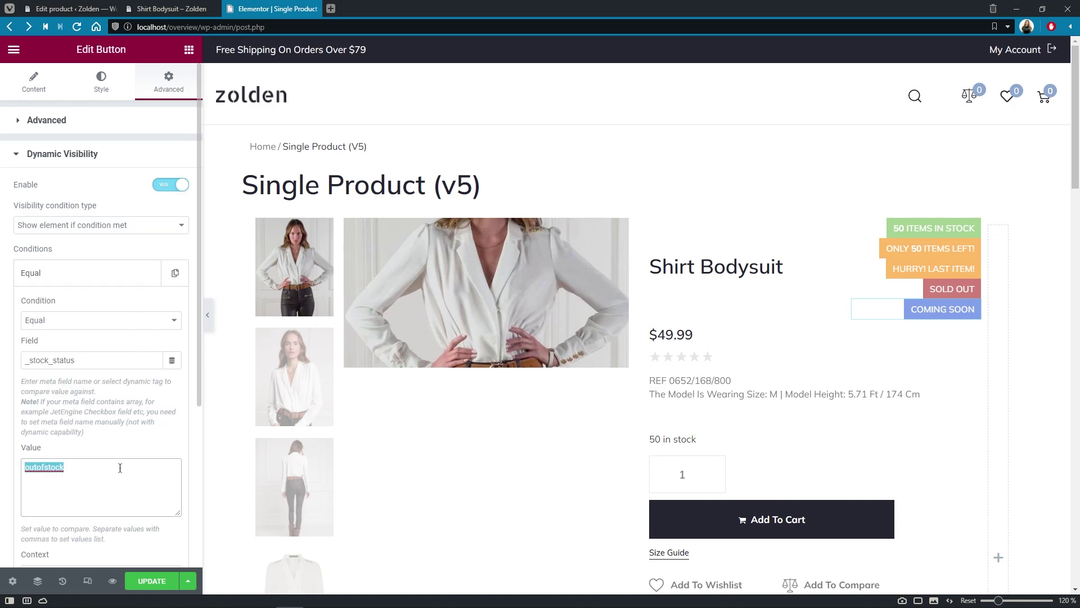
pyautogui.write('onbackorder')
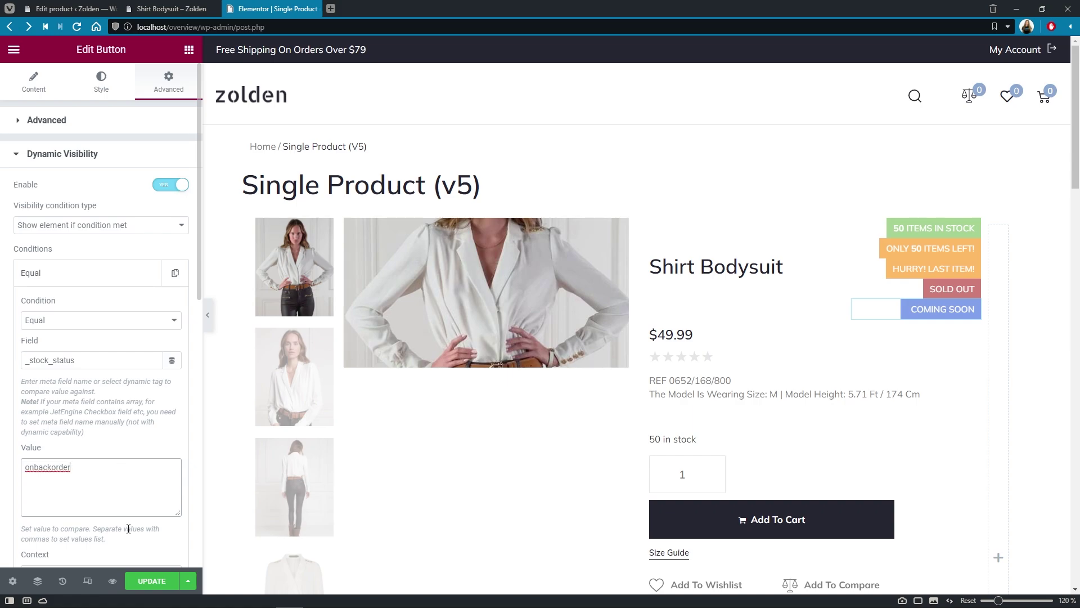
pyautogui.click(164, 576)
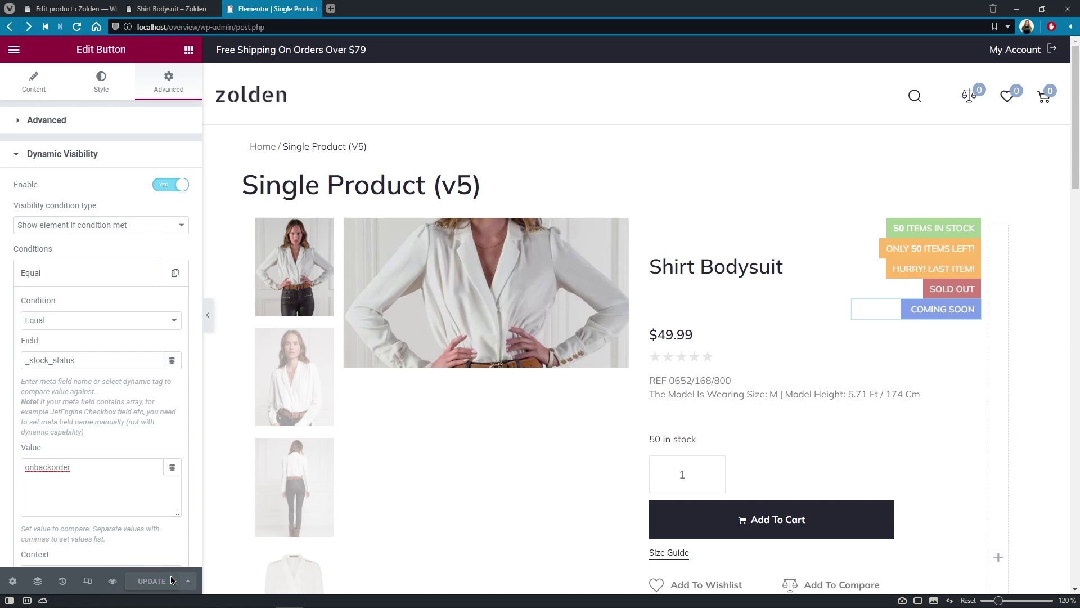
# Update the Shirt Bodysuit product with stock status On backorder and reload its live page
pyautogui.click(71, 11)
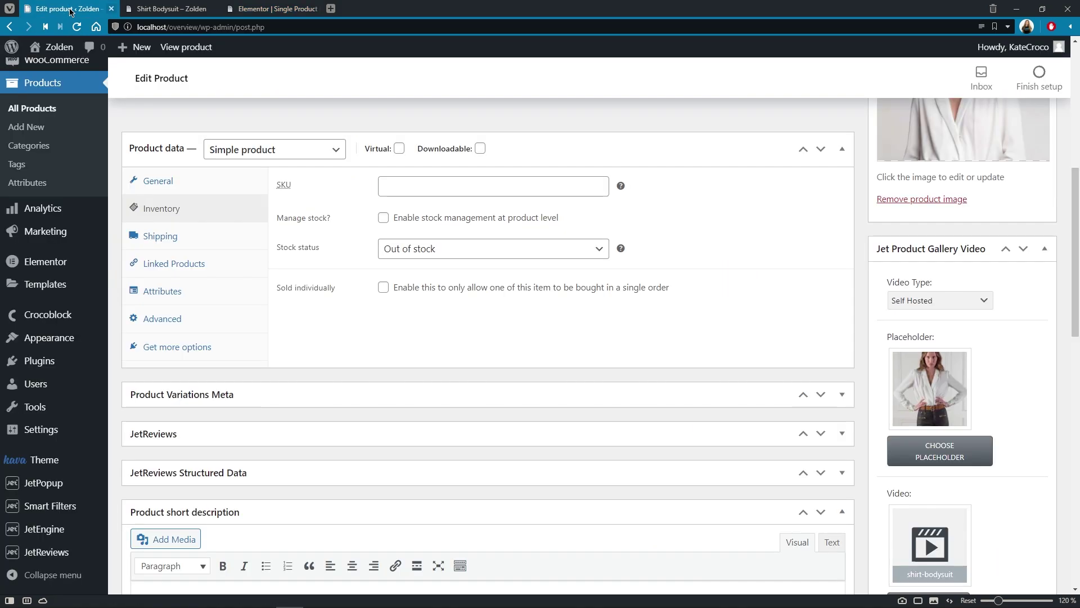
pyautogui.click(601, 254)
pyautogui.click(599, 291)
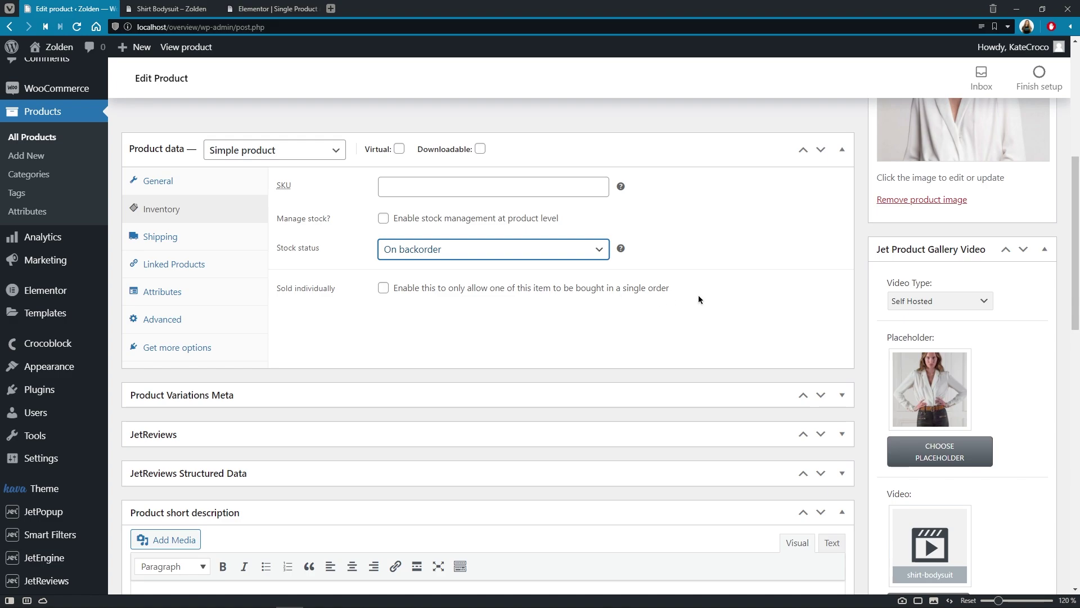
pyautogui.scroll(5, 1061, 304)
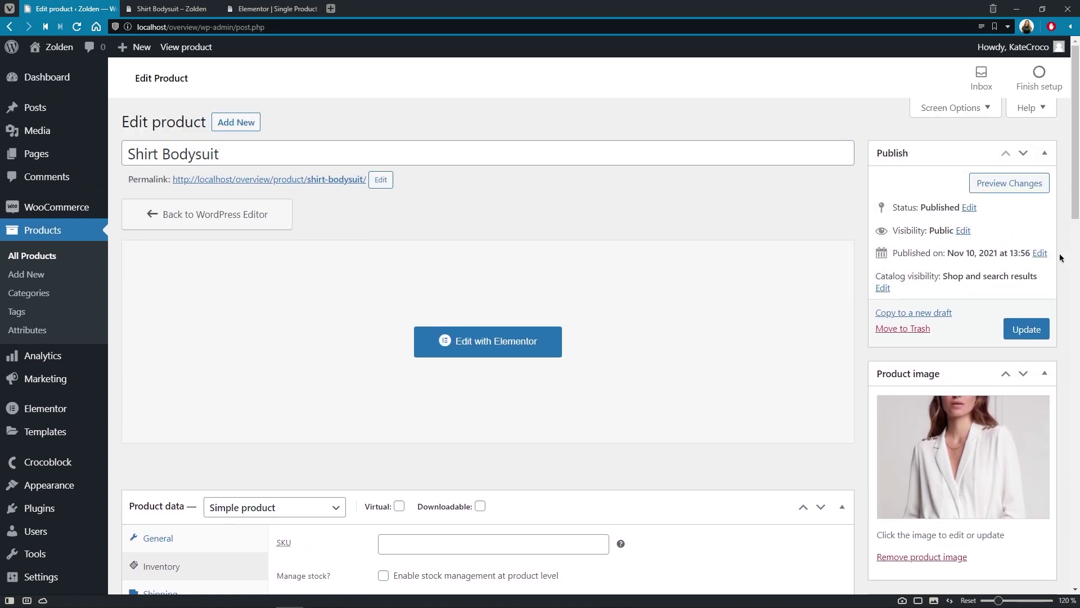
pyautogui.click(1040, 335)
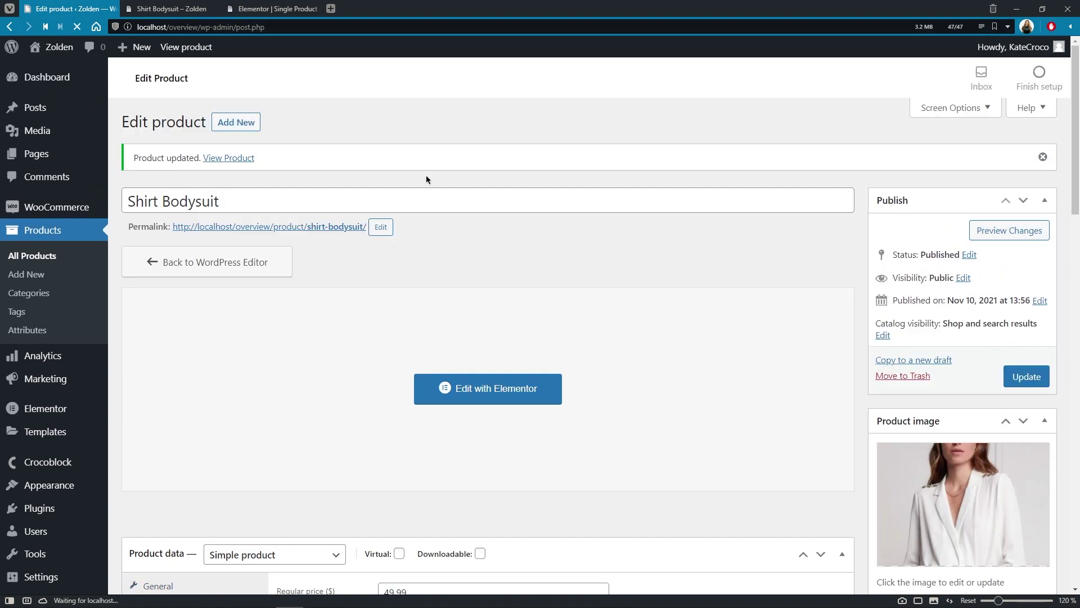
pyautogui.click(192, 47)
pyautogui.click(187, 9)
pyautogui.press('F5')
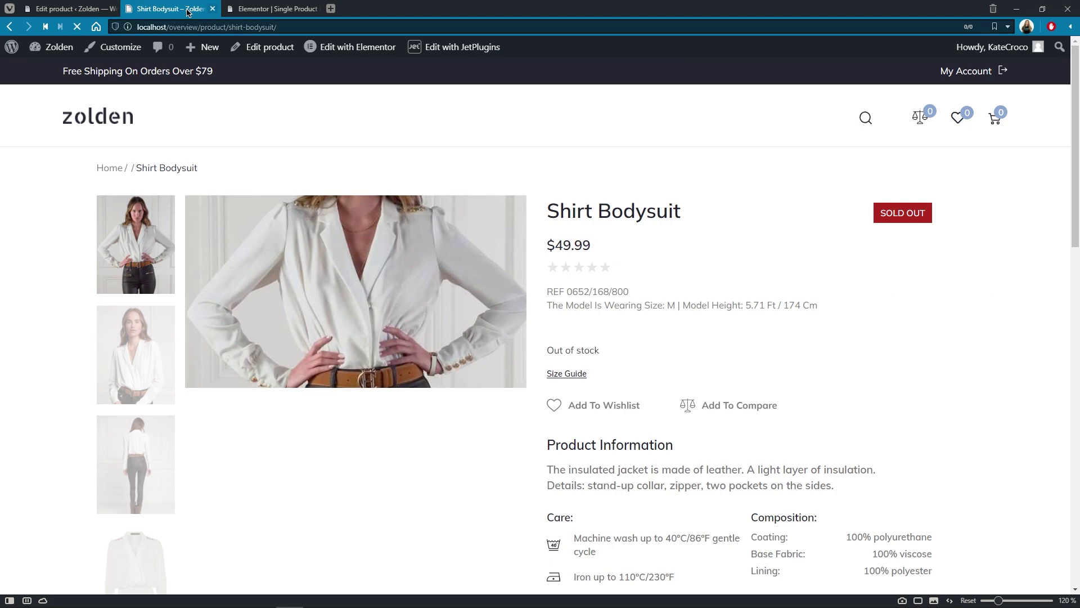